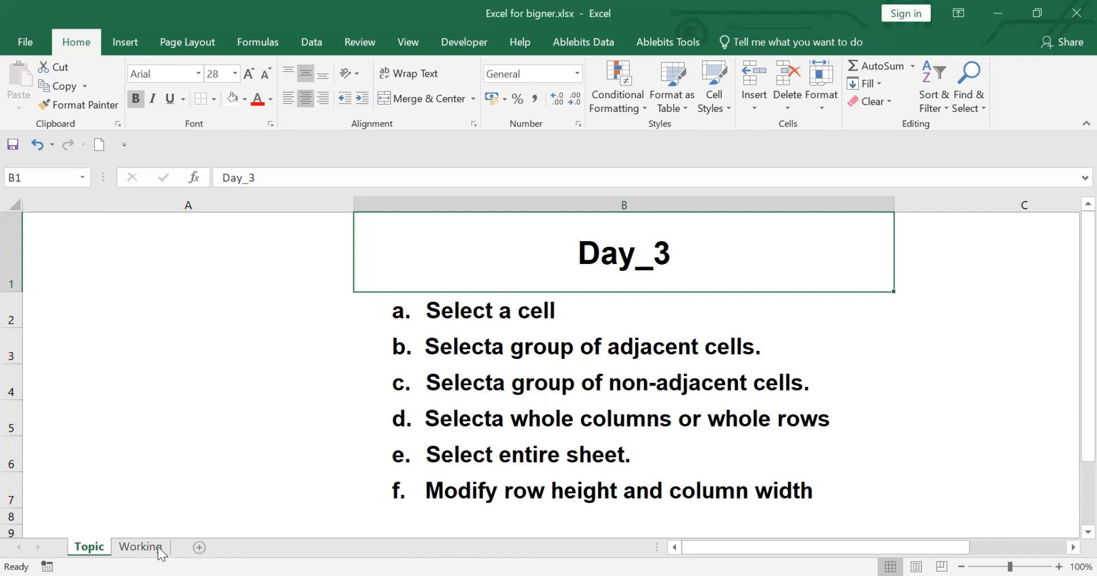
# Open the Working sheet and select the single cells K3, I6 and J4 one at a time.
pyautogui.click(140, 547)
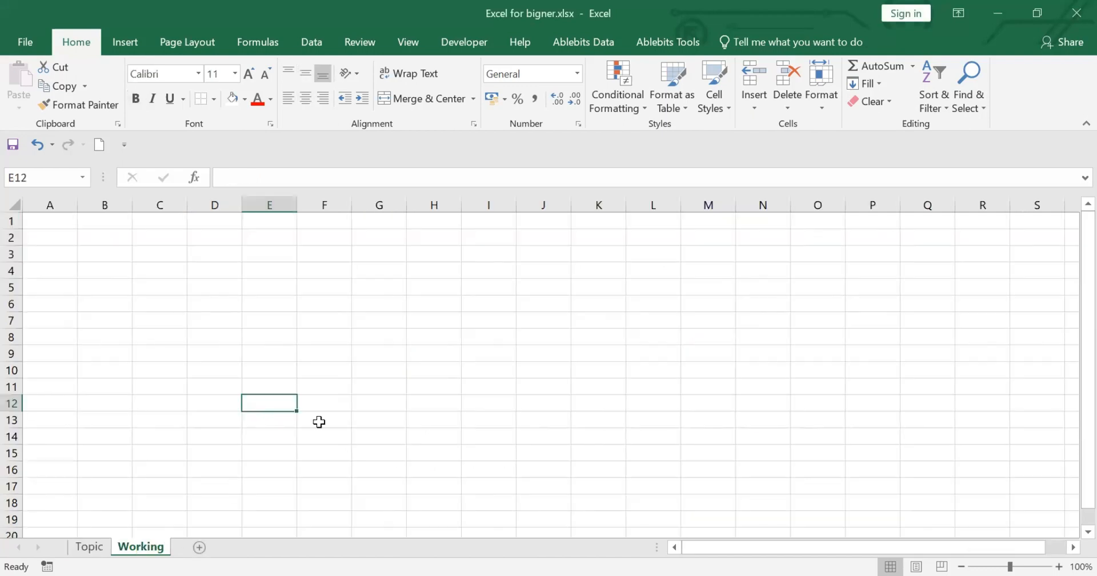
pyautogui.click(600, 253)
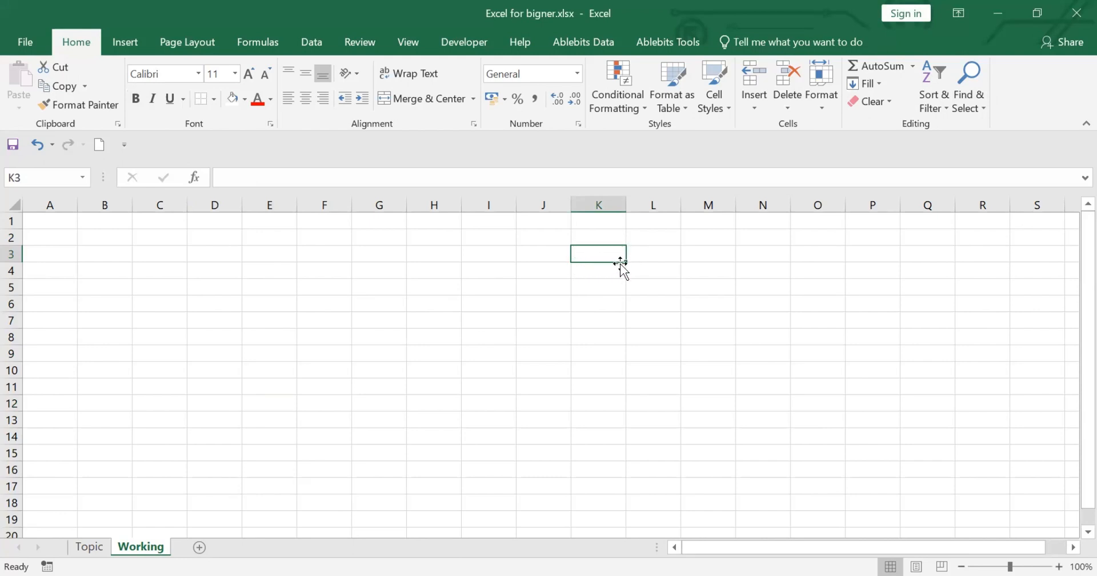
pyautogui.click(496, 304)
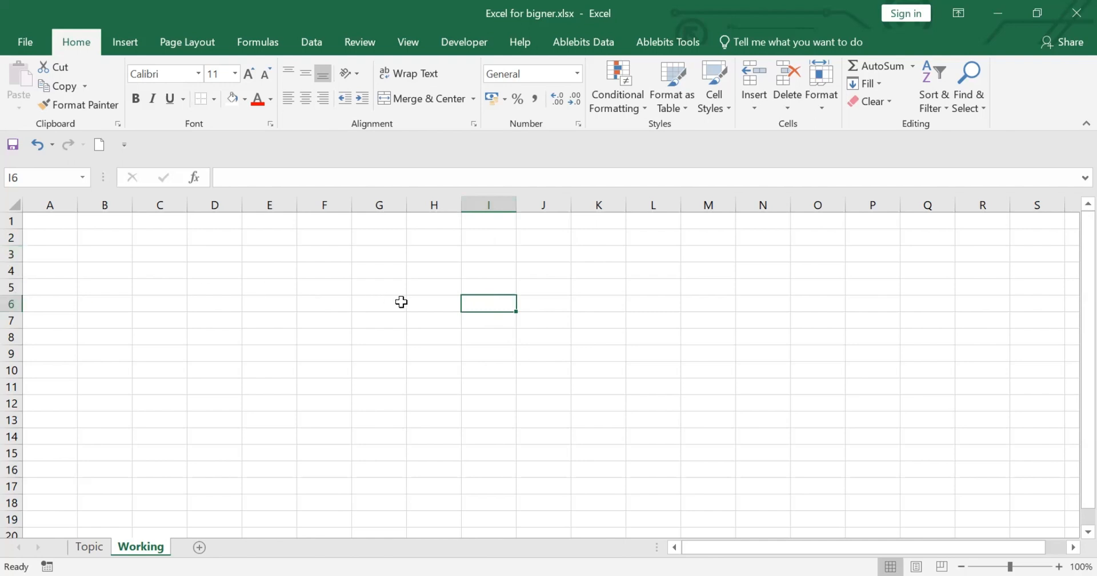
pyautogui.click(558, 270)
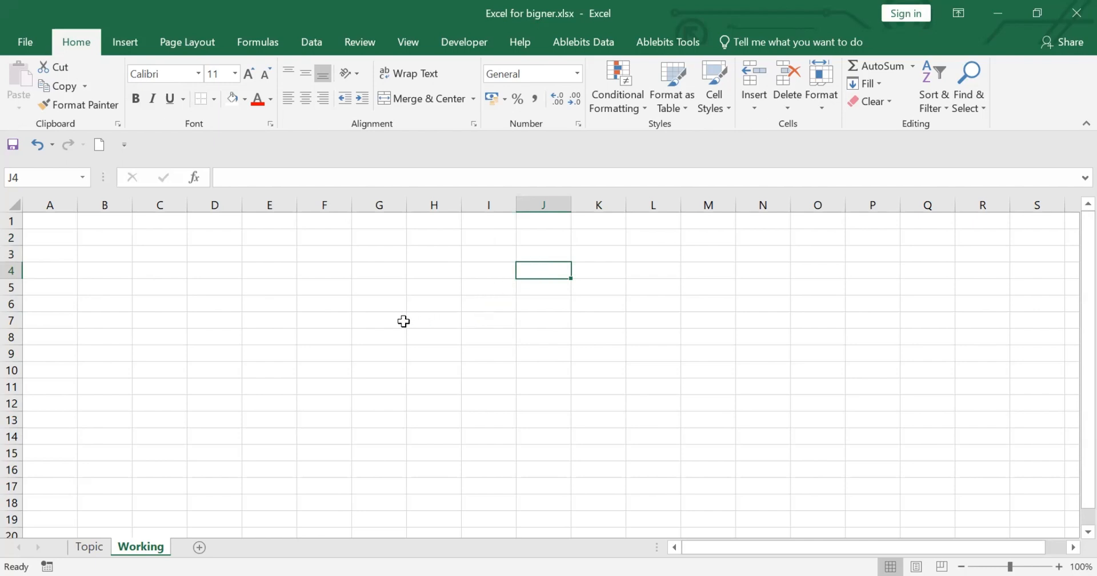
# Select the block of adjacent cells F3:J9, starting from cell F3.
pyautogui.click(314, 254)
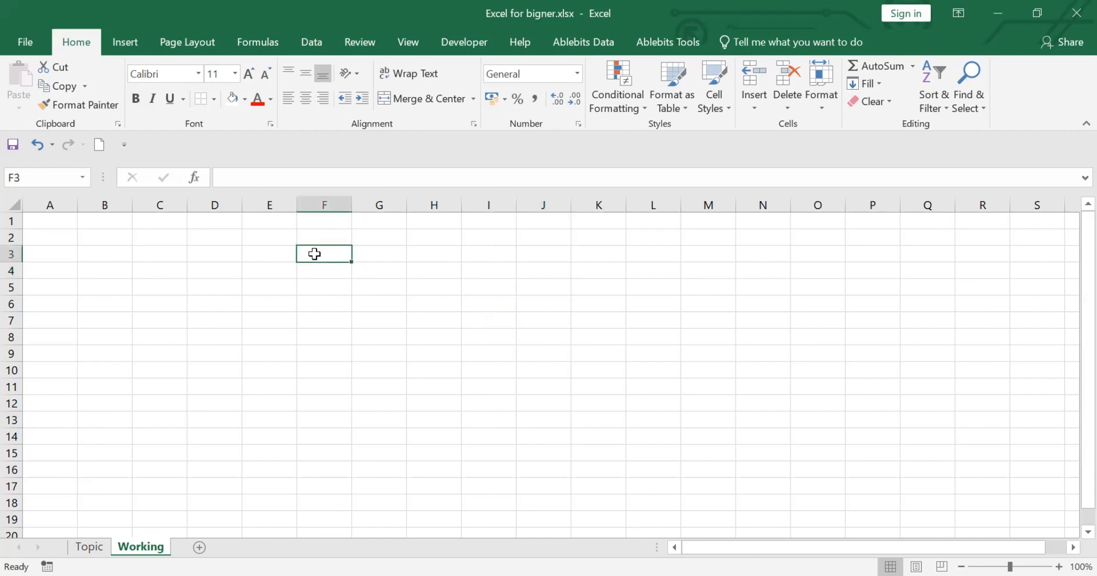
pyautogui.moveTo(315, 254); pyautogui.dragTo(568, 256)
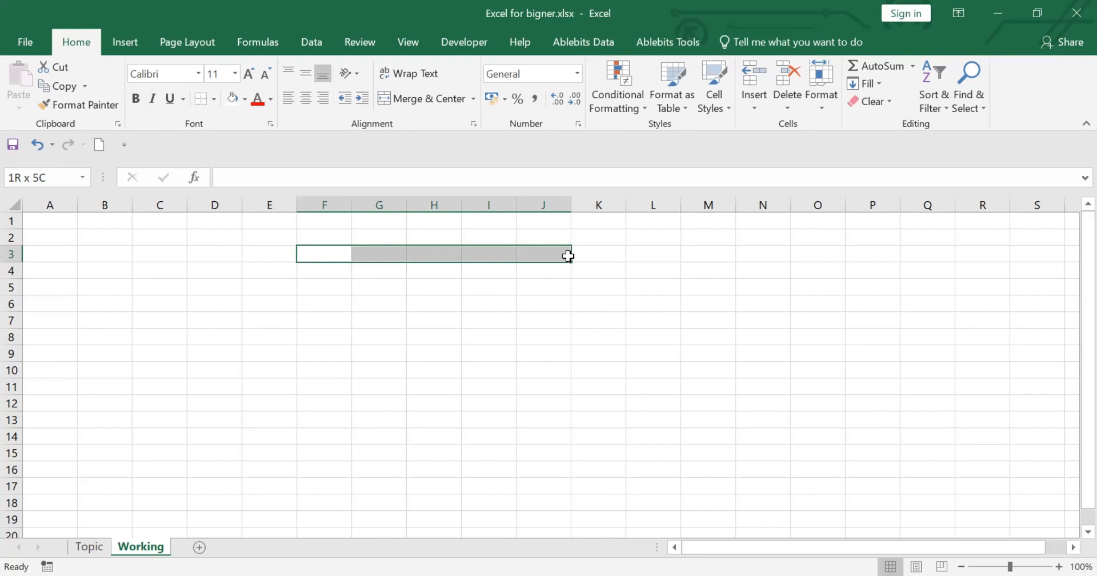
pyautogui.moveTo(568, 256); pyautogui.dragTo(549, 361)
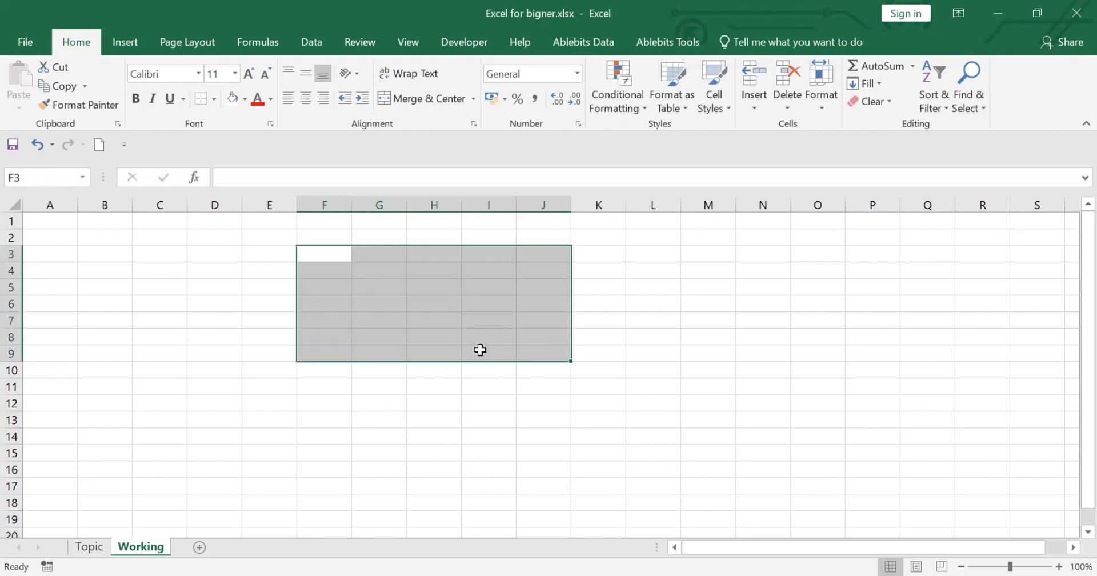
# Clear the block selection and select the single-row range F3:J3 by its first and last cells.
pyautogui.click(512, 404)
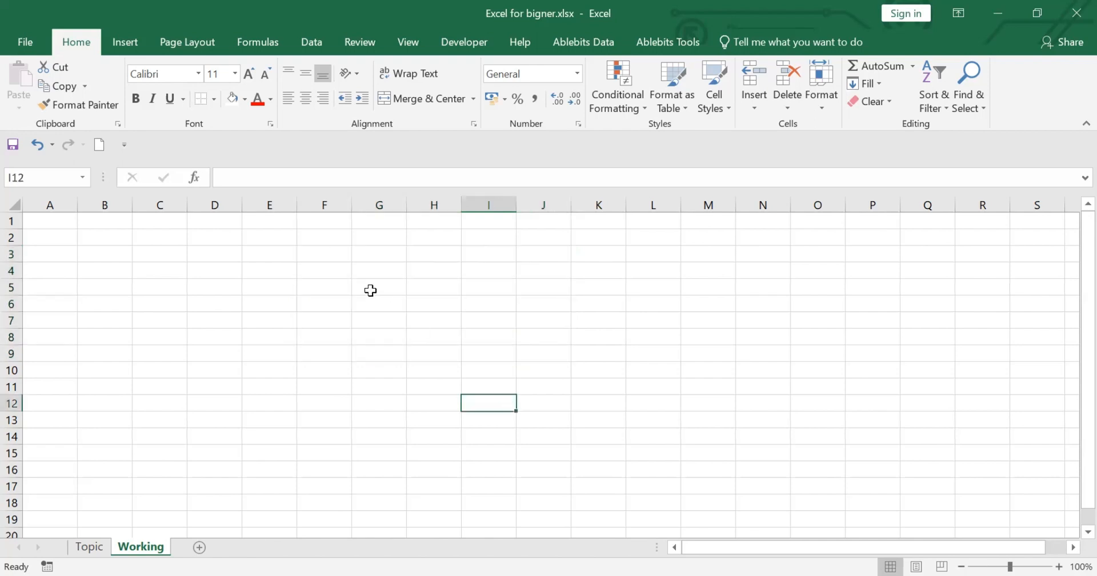
pyautogui.click(332, 254)
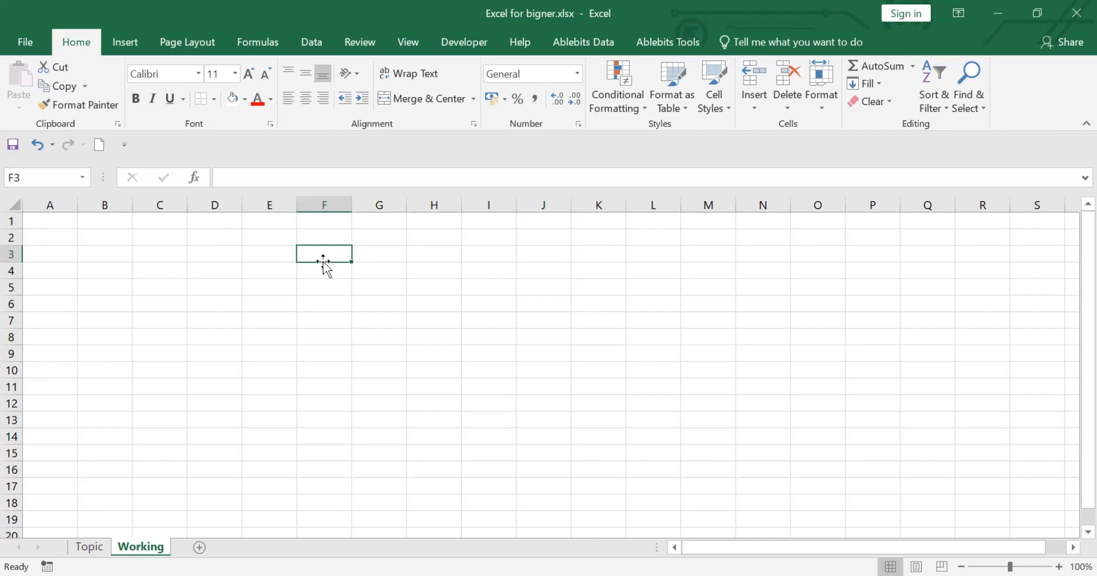
pyautogui.keyDown('shift'); pyautogui.click(548, 255); pyautogui.keyUp('shift')
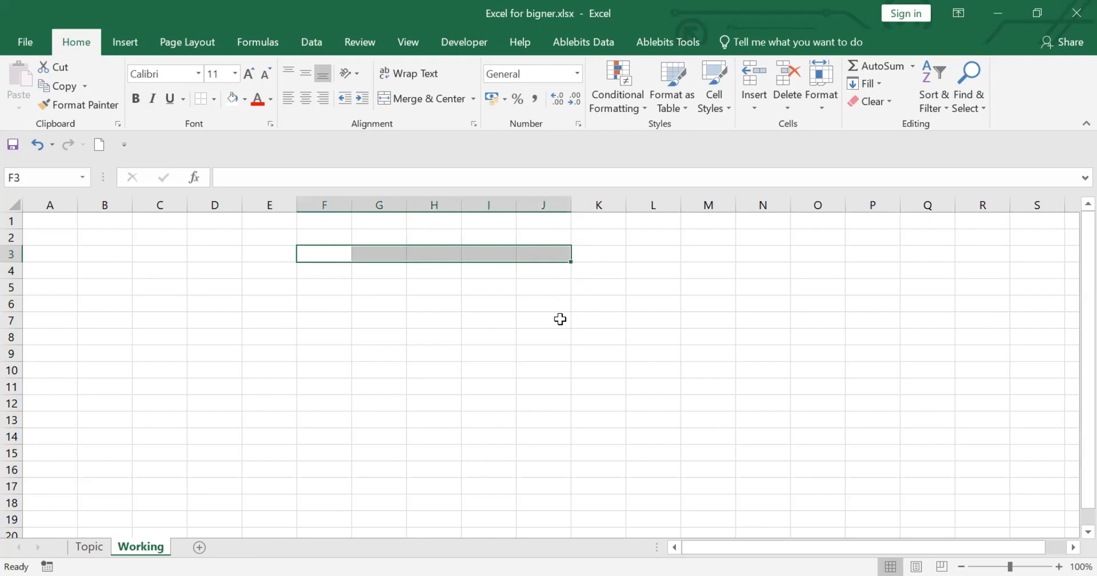
# Select the adjacent range F6:K10 by extending the selection cell by cell from F6.
pyautogui.click(324, 304)
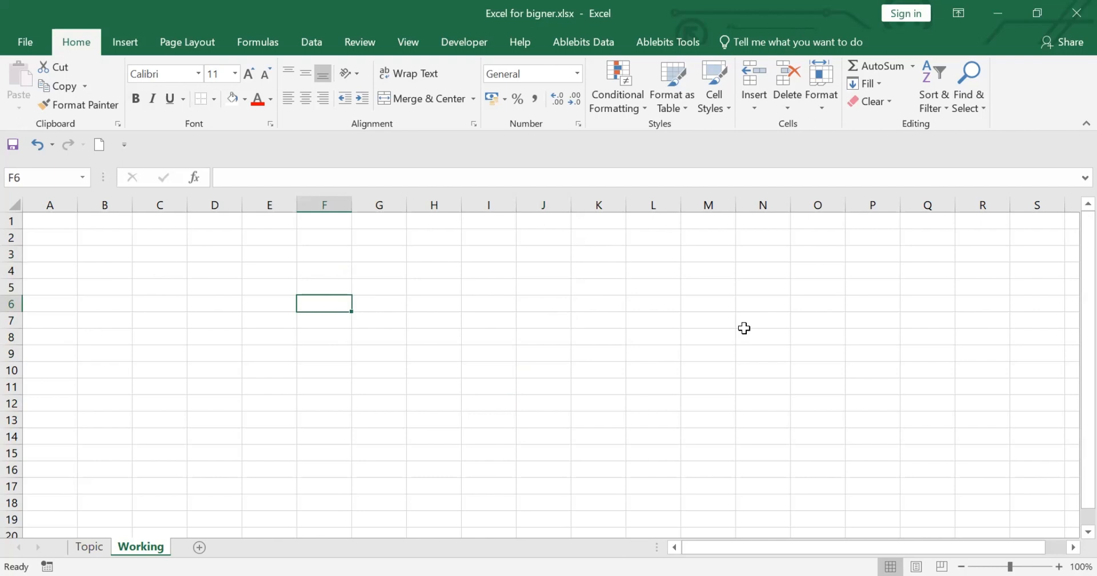
pyautogui.hotkey('shift', 'Right')
pyautogui.hotkey('shift', 'Right')
pyautogui.hotkey('shift', 'Right')
pyautogui.hotkey('shift', 'Right')
pyautogui.hotkey('shift', 'Right')
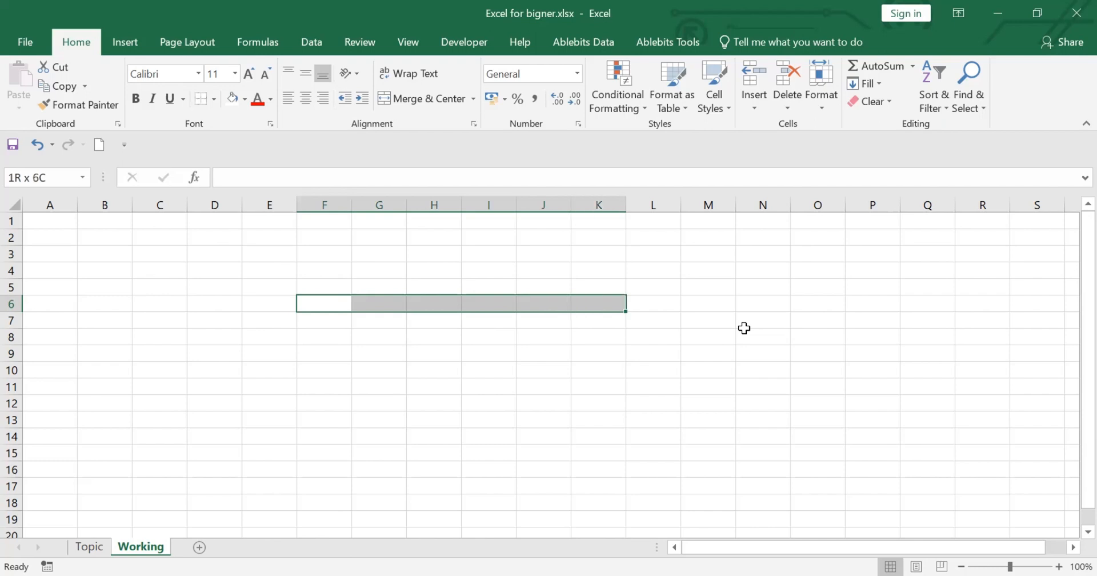
pyautogui.hotkey('shift', 'Down')
pyautogui.hotkey('shift', 'Down')
pyautogui.hotkey('shift', 'Down')
pyautogui.hotkey('shift', 'Down')
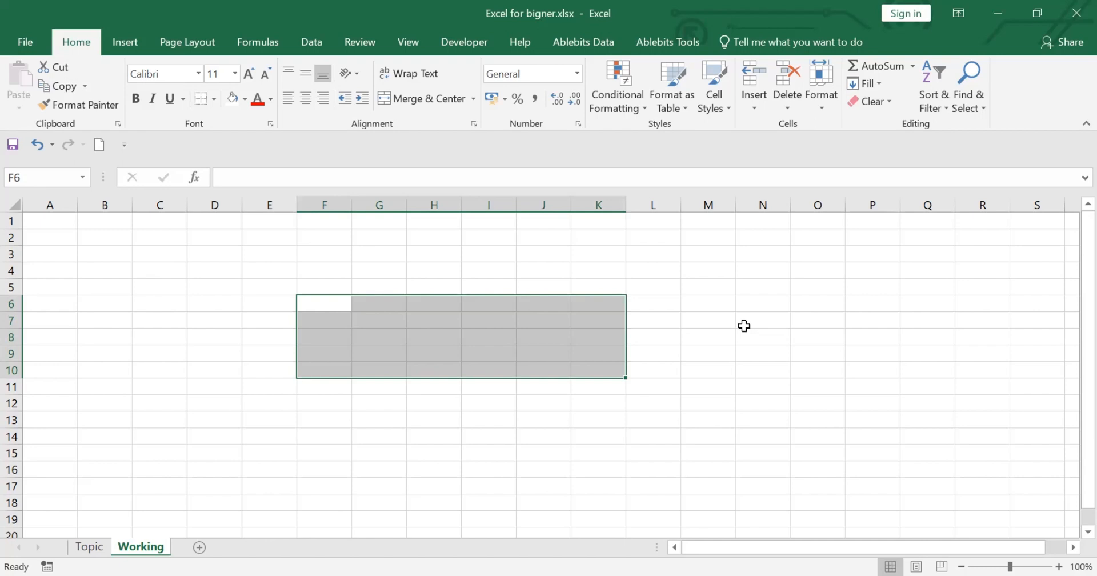
# Select the non-adjacent cells A1, H7, P9, H17 and D11 together.
pyautogui.click(56, 217)
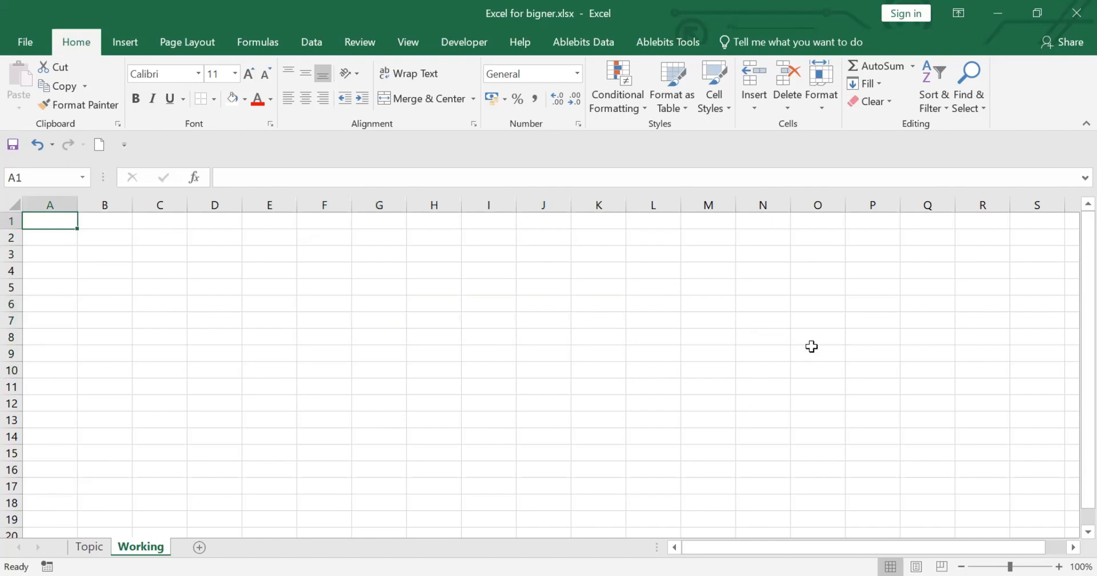
pyautogui.click(755, 368)
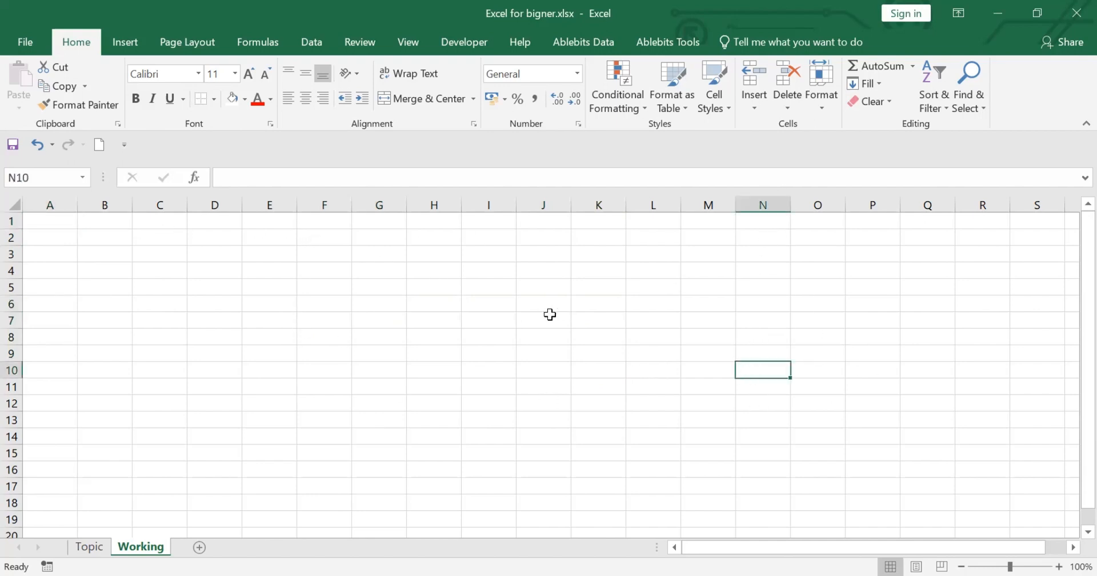
pyautogui.click(54, 224)
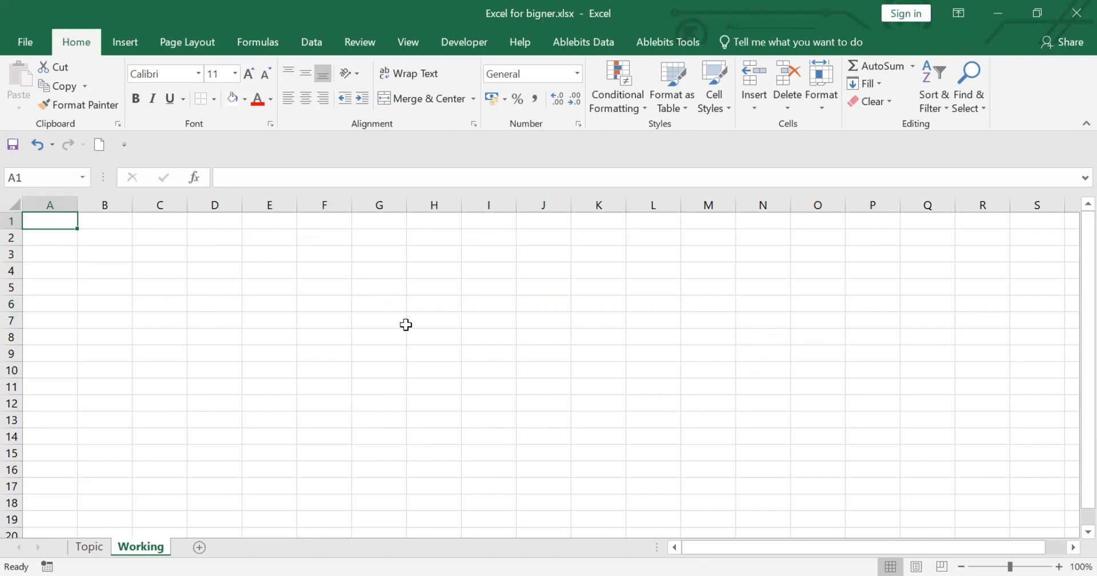
pyautogui.keyDown('ctrl'); pyautogui.click(430, 317); pyautogui.keyUp('ctrl')
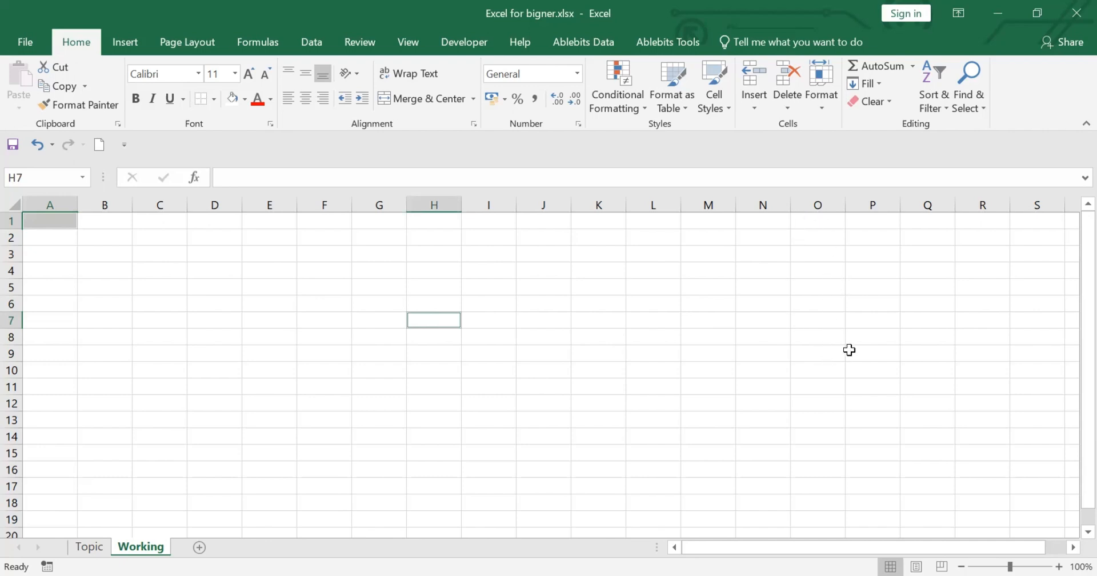
pyautogui.keyDown('ctrl'); pyautogui.click(865, 357); pyautogui.keyUp('ctrl')
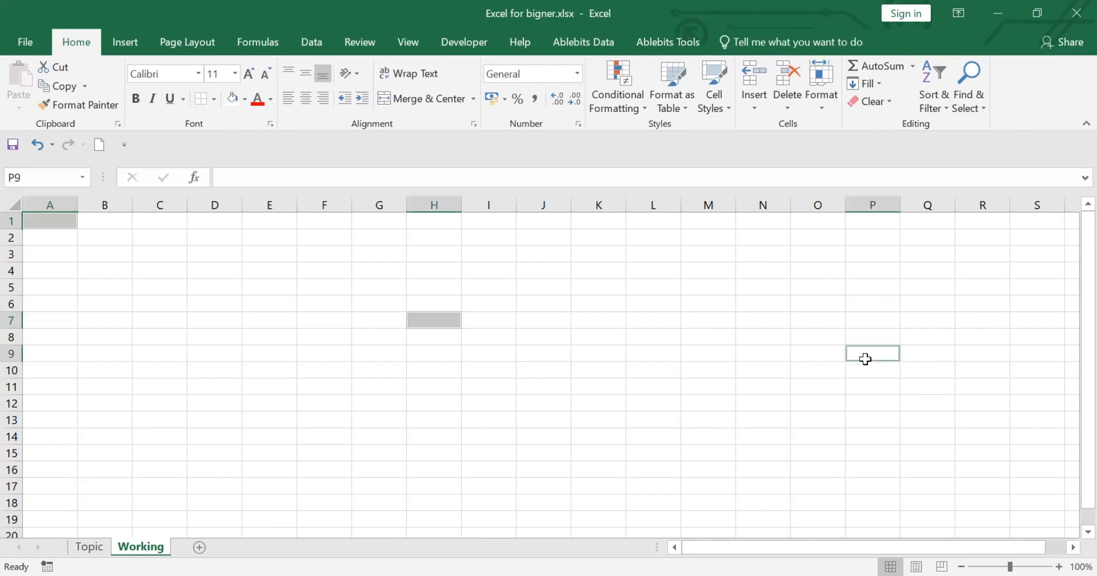
pyautogui.keyDown('ctrl'); pyautogui.click(434, 485); pyautogui.keyUp('ctrl')
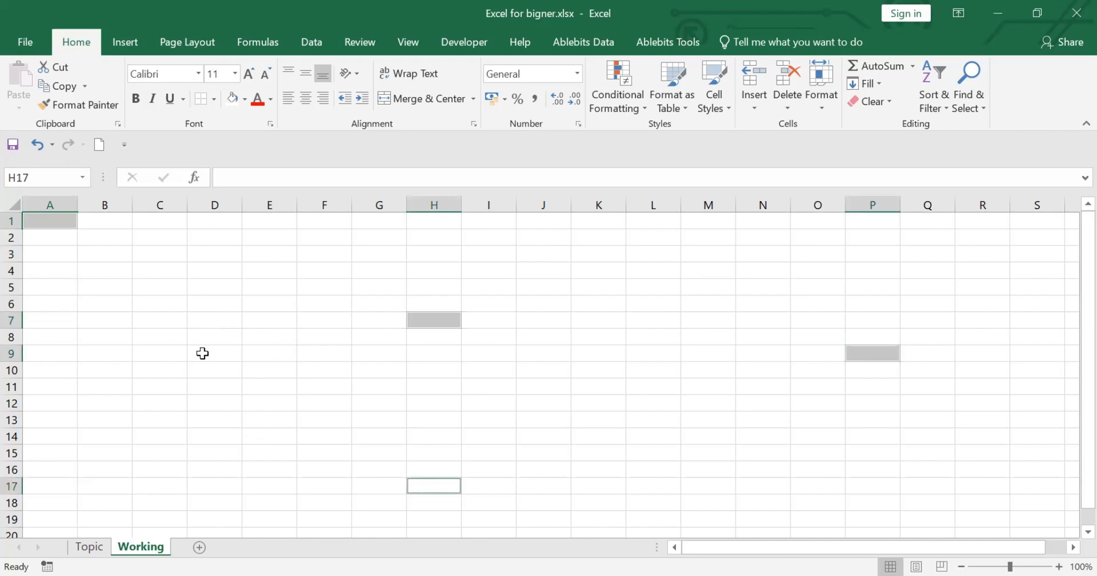
pyautogui.keyDown('ctrl'); pyautogui.click(223, 393); pyautogui.keyUp('ctrl')
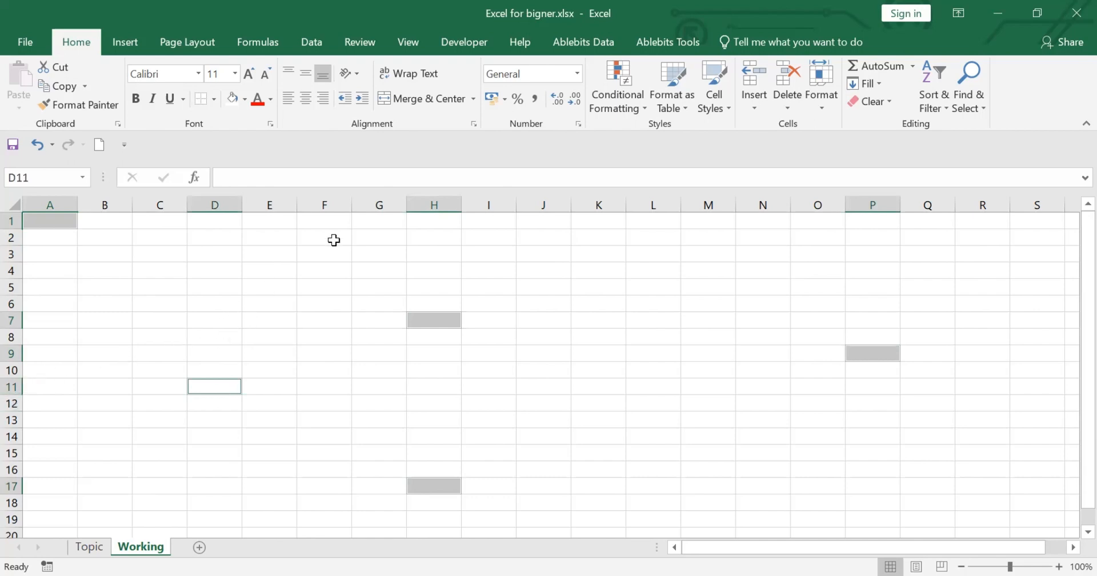
# Fill the selected non-adjacent cells with dark blue, and change their fill to dark gold.
pyautogui.click(245, 99)
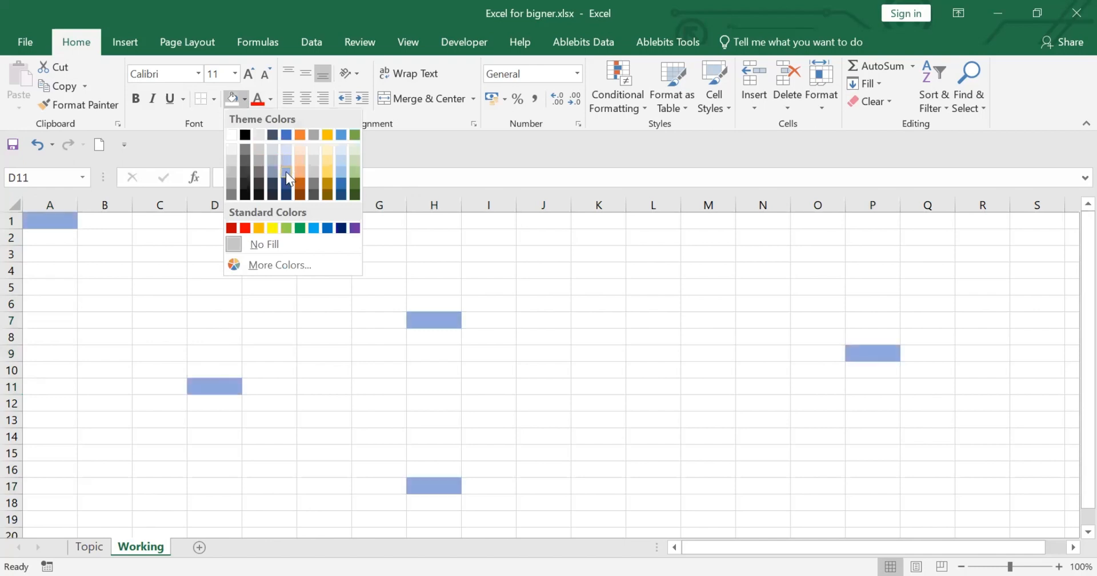
pyautogui.click(285, 183)
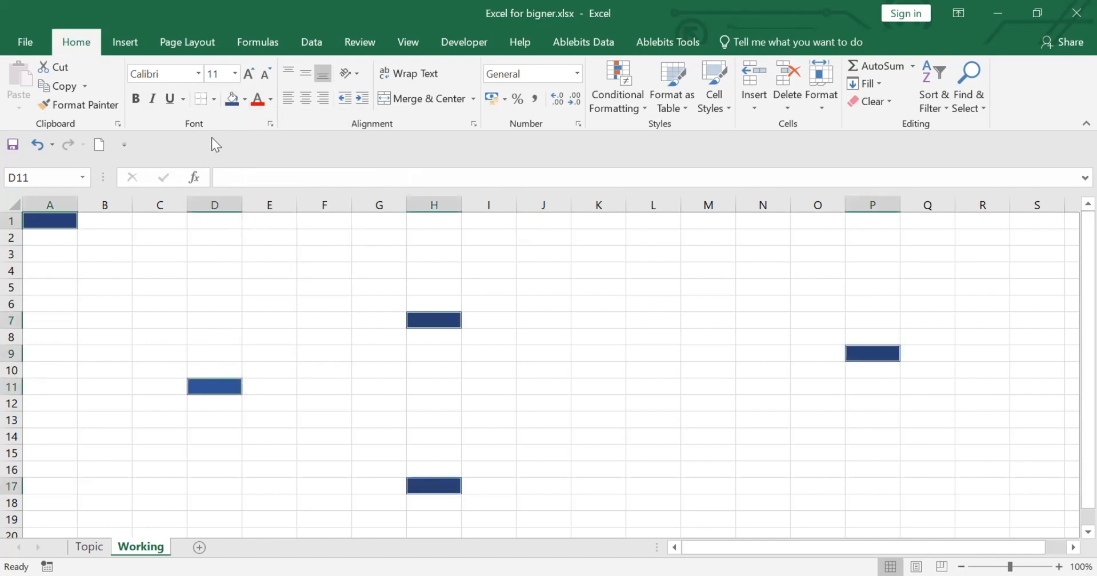
pyautogui.click(244, 99)
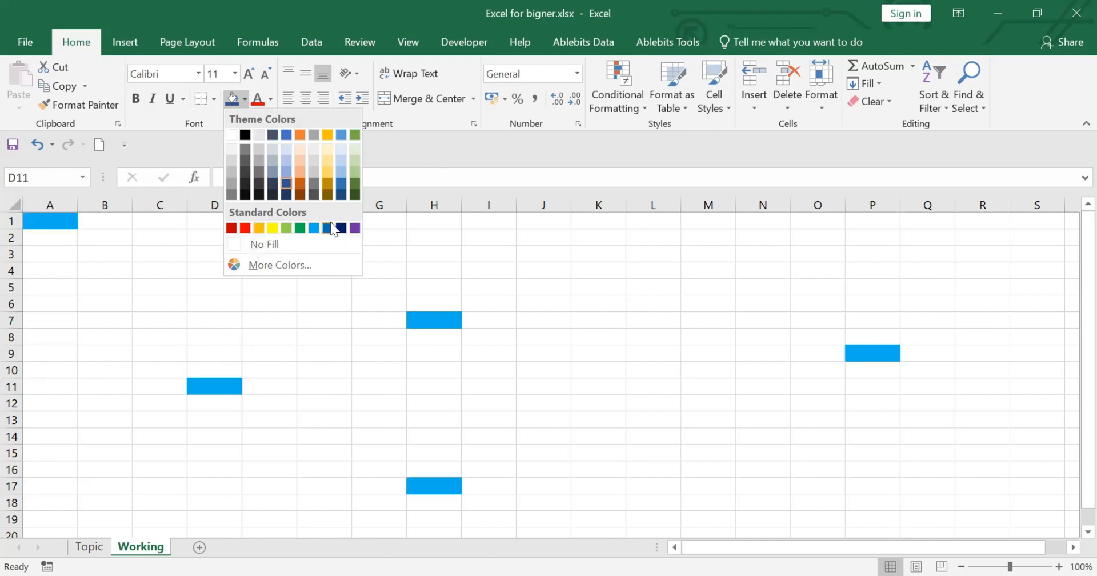
pyautogui.click(327, 182)
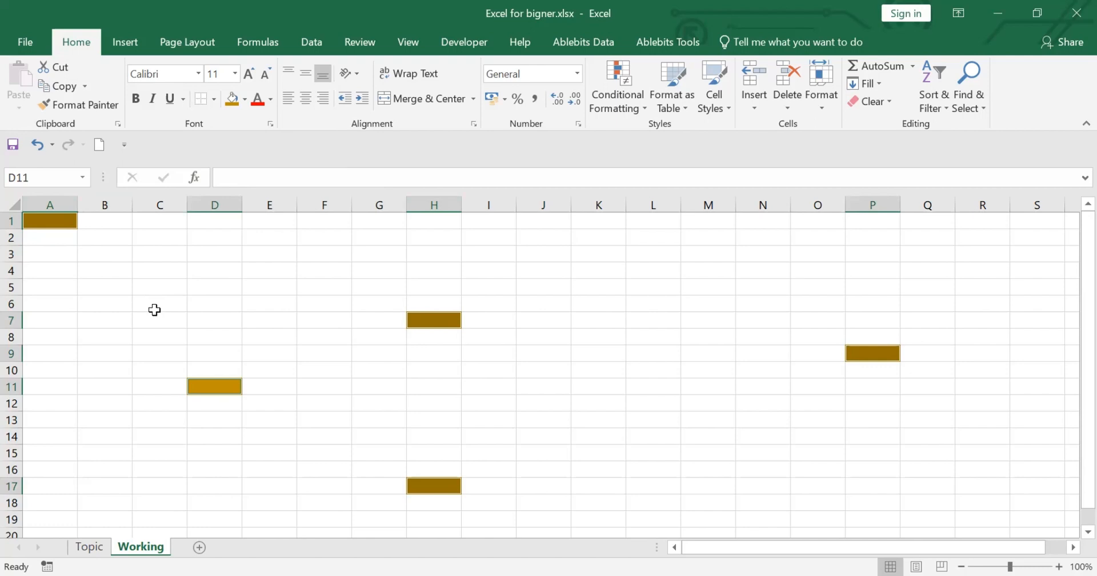
# Select the entire sheet, and return to cell A1 without applying a new fill.
pyautogui.hotkey('ctrl', 'a')
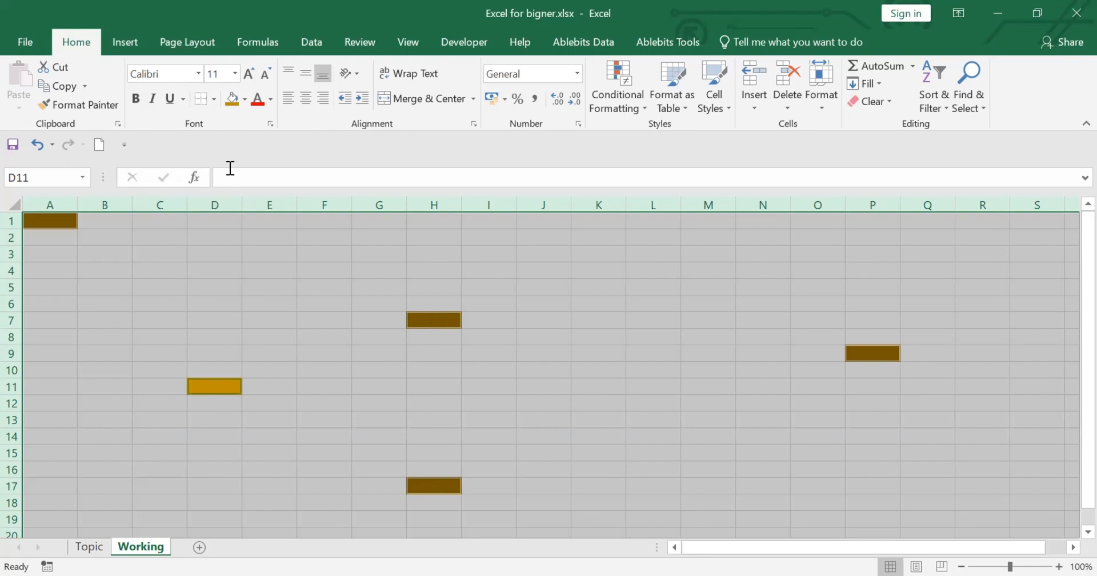
pyautogui.click(245, 98)
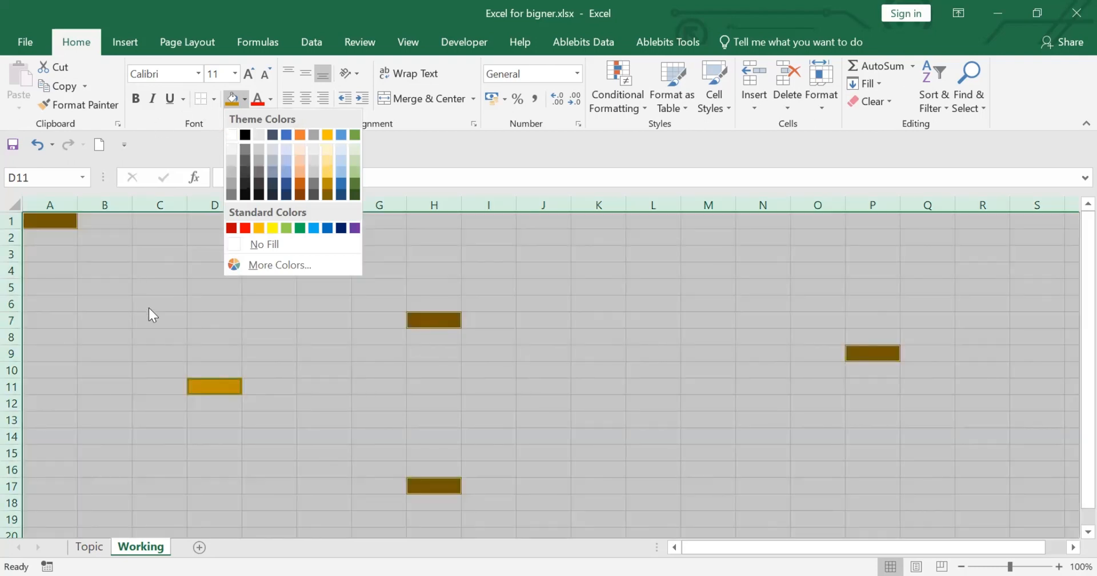
pyautogui.click(148, 312)
pyautogui.click(61, 219)
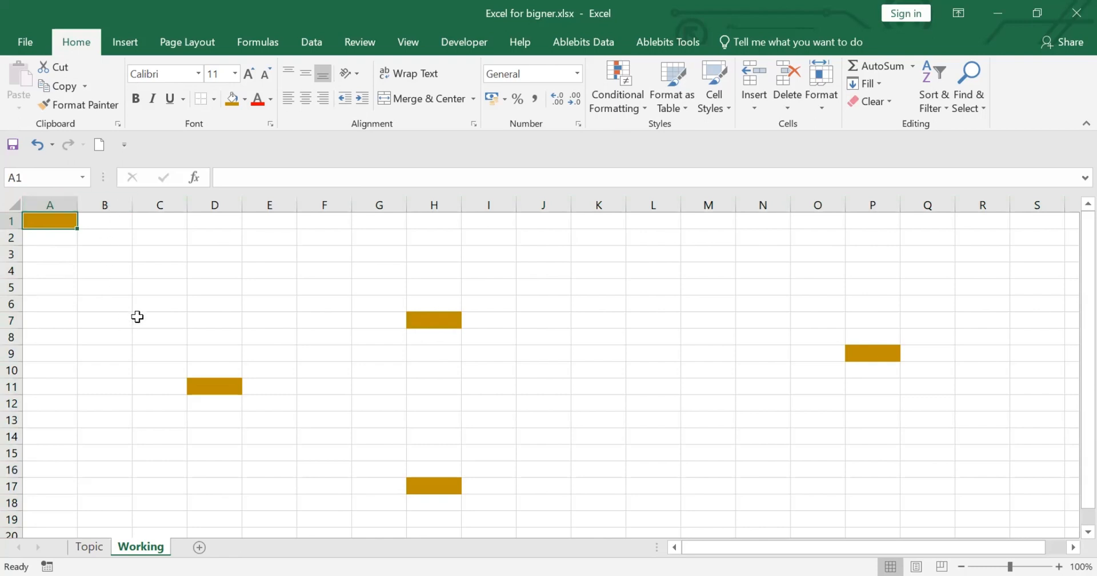
# Select the whole column L, extend the selection across adjacent columns through N, and clear it.
pyautogui.click(656, 198)
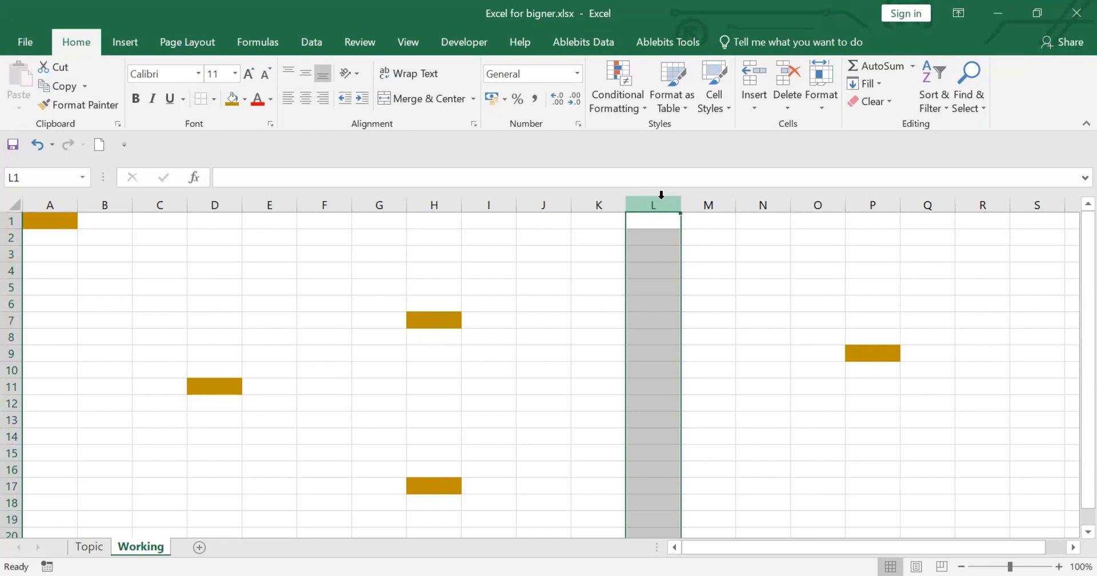
pyautogui.moveTo(660, 200); pyautogui.dragTo(787, 234)
pyautogui.click(577, 275)
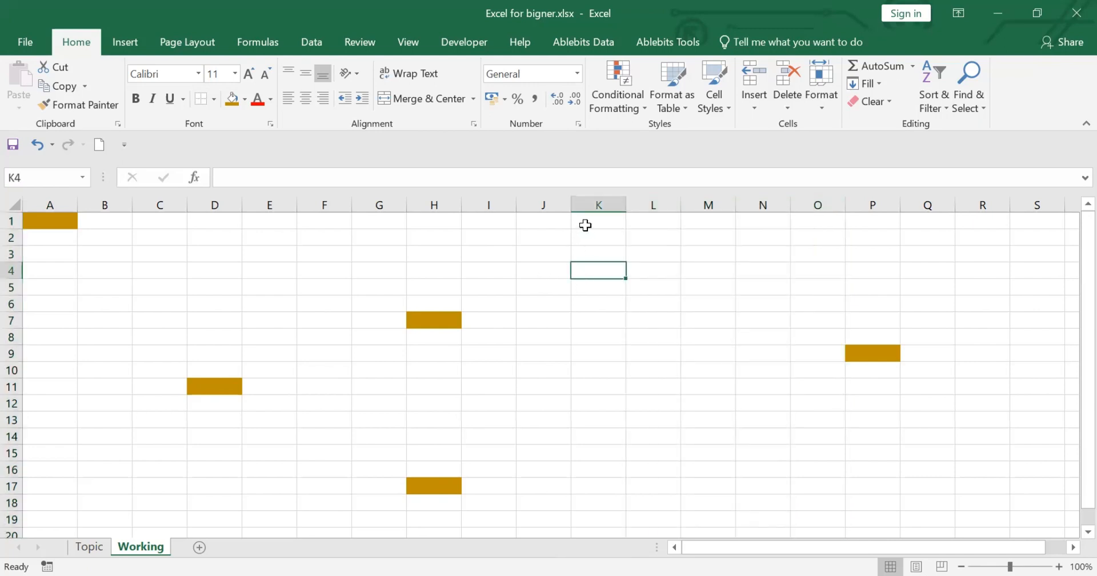
# Select the non-adjacent whole columns K, R and O together, and clear the selection.
pyautogui.click(598, 197)
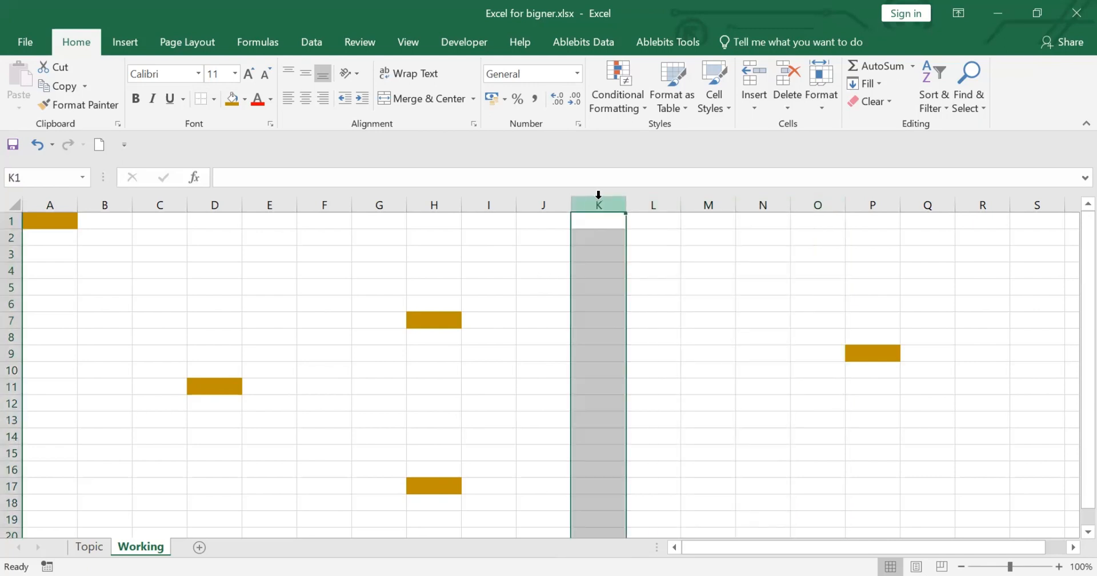
pyautogui.keyDown('ctrl'); pyautogui.click(986, 205); pyautogui.keyUp('ctrl')
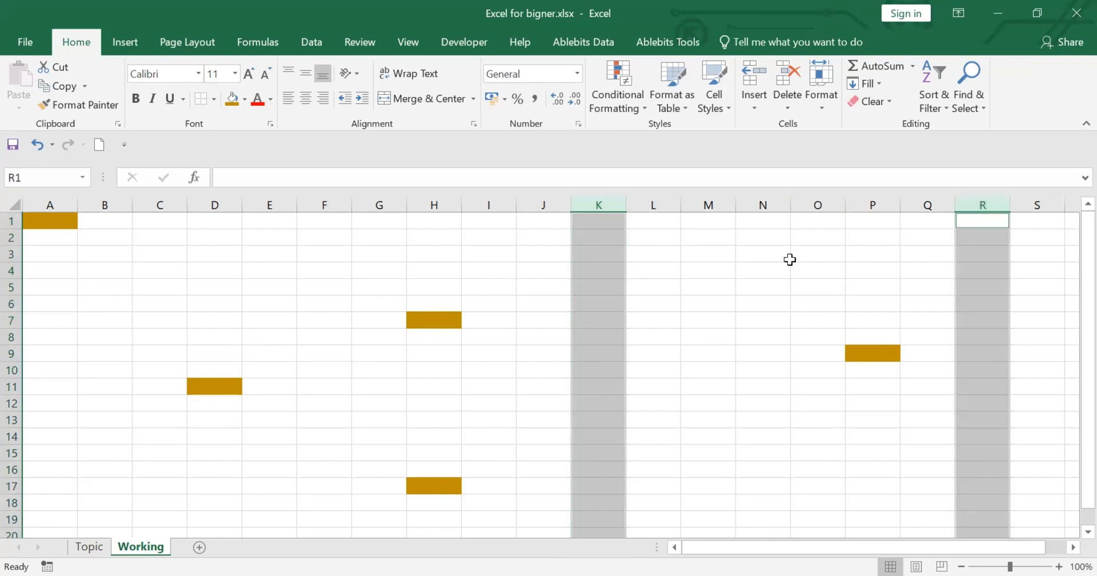
pyautogui.keyDown('ctrl'); pyautogui.click(817, 204); pyautogui.keyUp('ctrl')
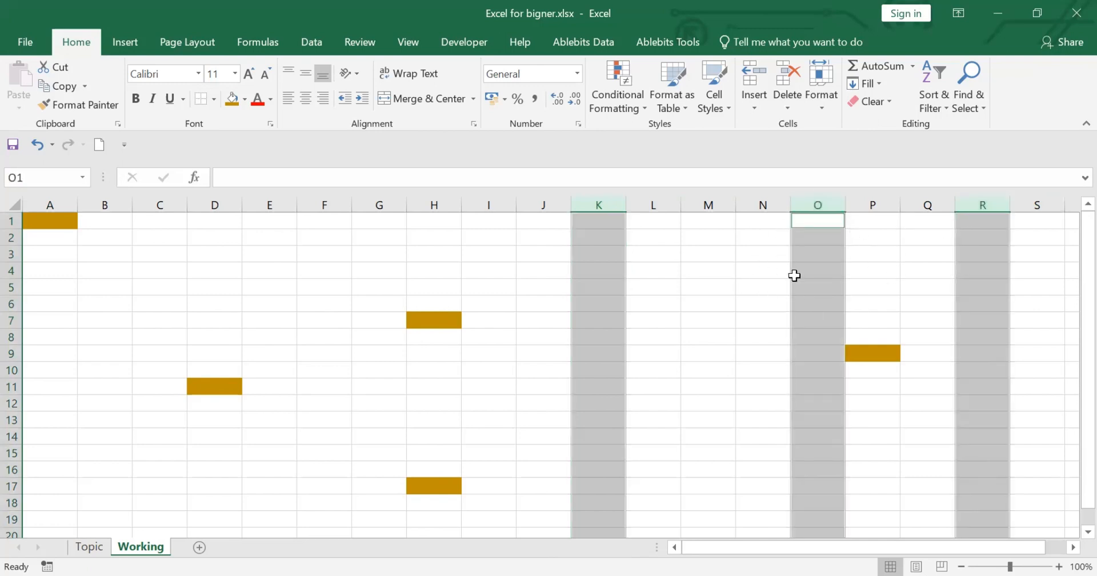
pyautogui.click(132, 283)
# Select the whole row 3, extend the selection down through row 8, and clear it.
pyautogui.click(16, 252)
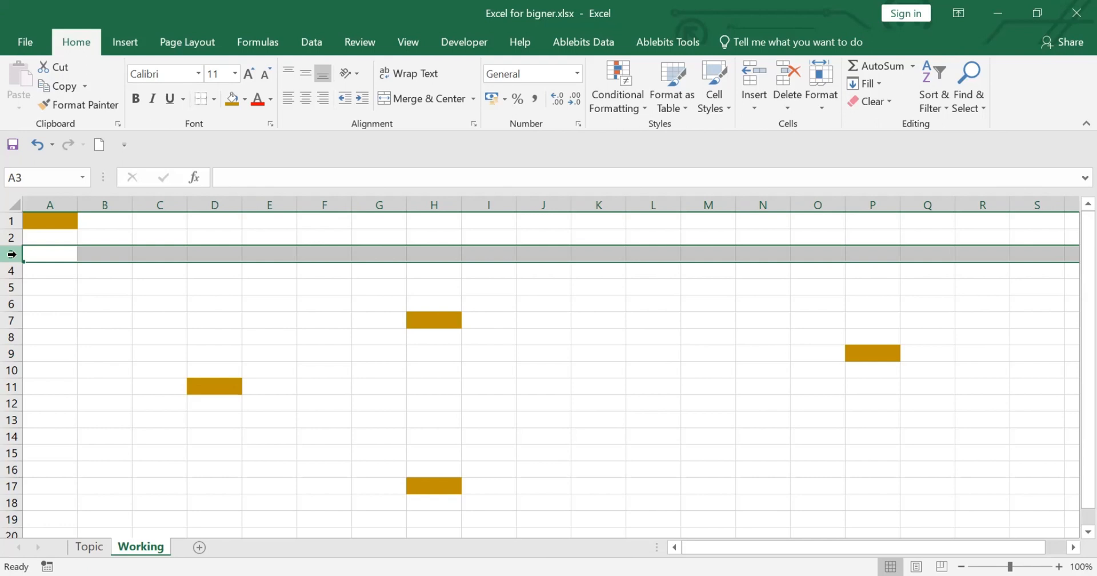
pyautogui.click(12, 254)
pyautogui.moveTo(12, 255); pyautogui.dragTo(6, 335)
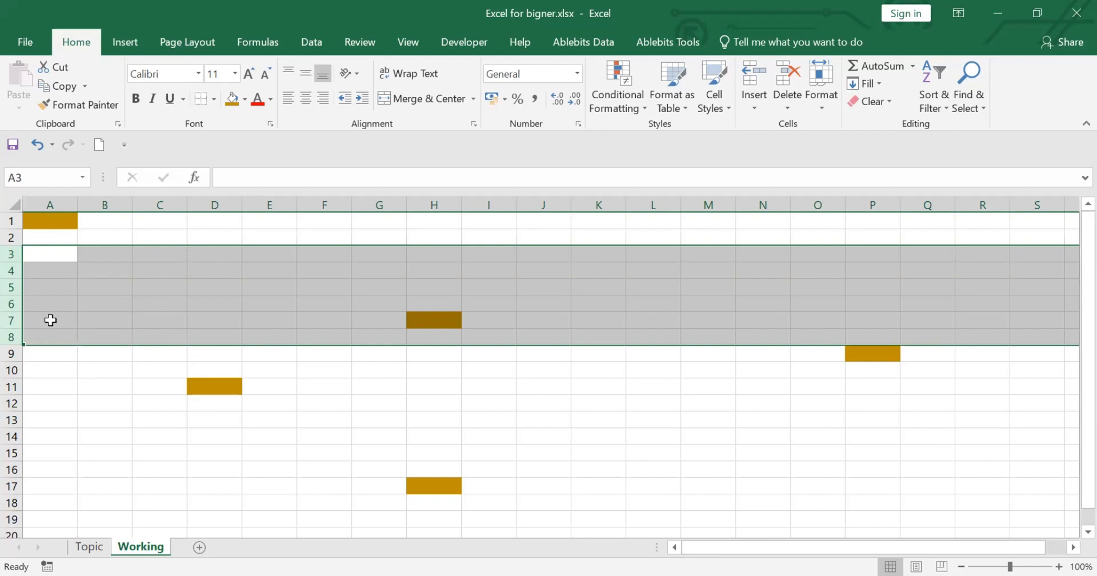
pyautogui.click(530, 356)
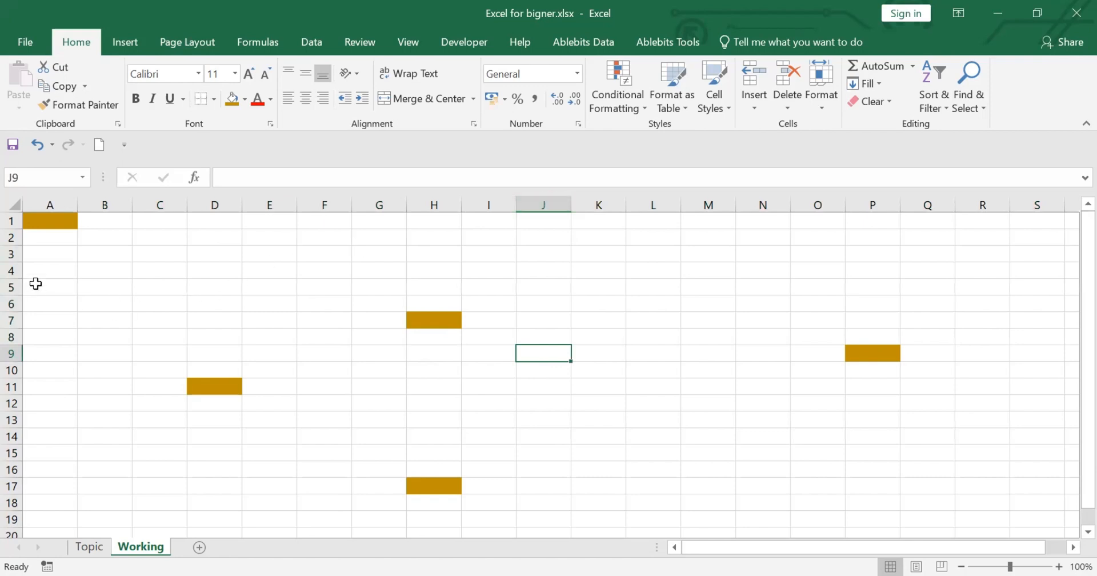
# Select rows 3 through 13 and resize their heights together freehand, first to about double, and down to about 18.5.
pyautogui.moveTo(13, 254); pyautogui.dragTo(6, 415)
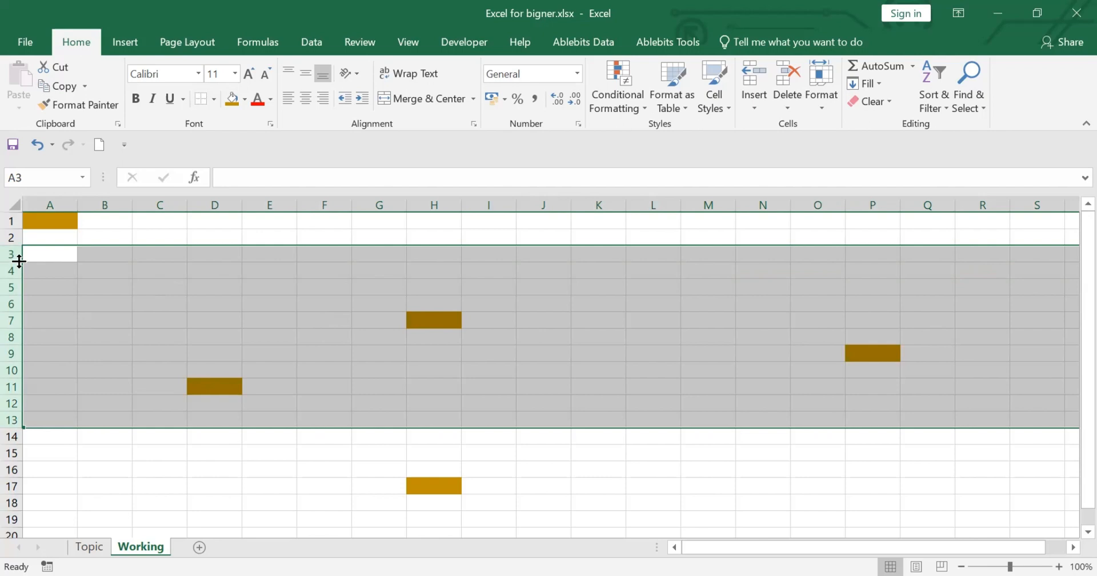
pyautogui.moveTo(19, 261); pyautogui.dragTo(21, 261)
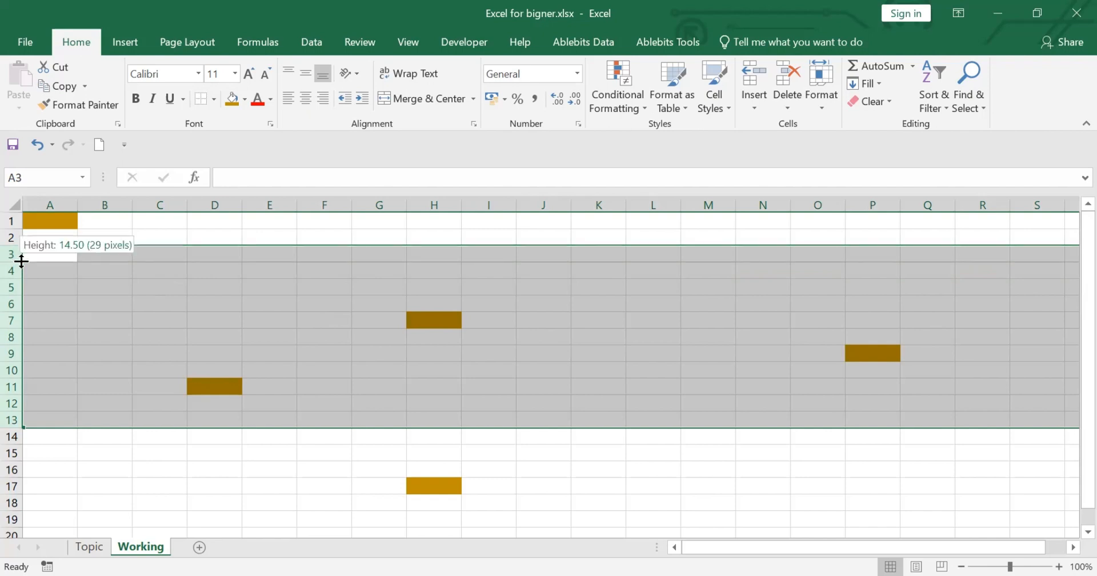
pyautogui.moveTo(21, 261); pyautogui.dragTo(20, 278)
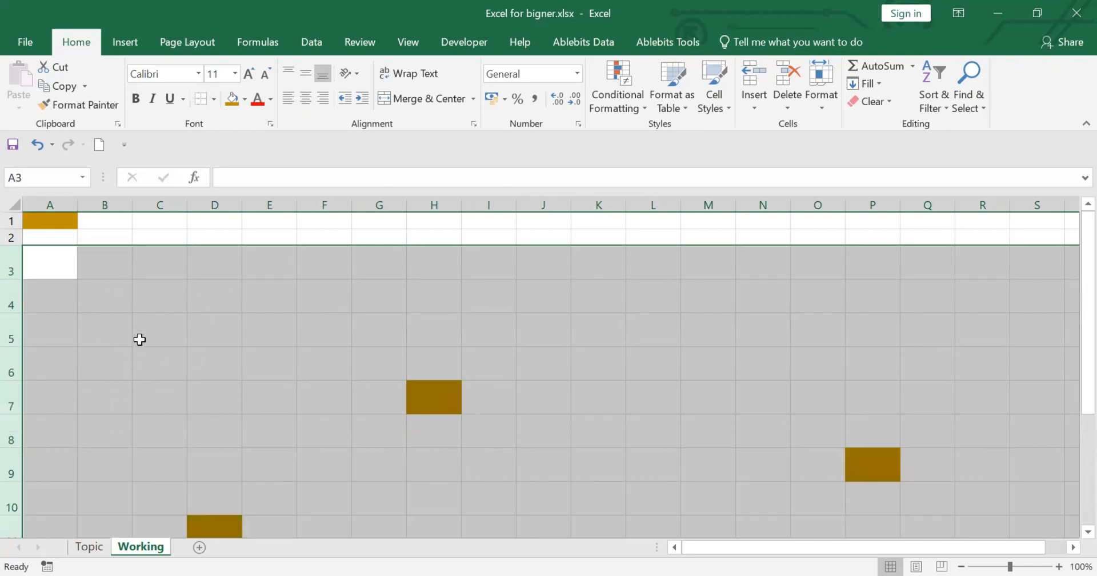
pyautogui.scroll(-2, 139, 346)
pyautogui.scroll(1, 139, 349)
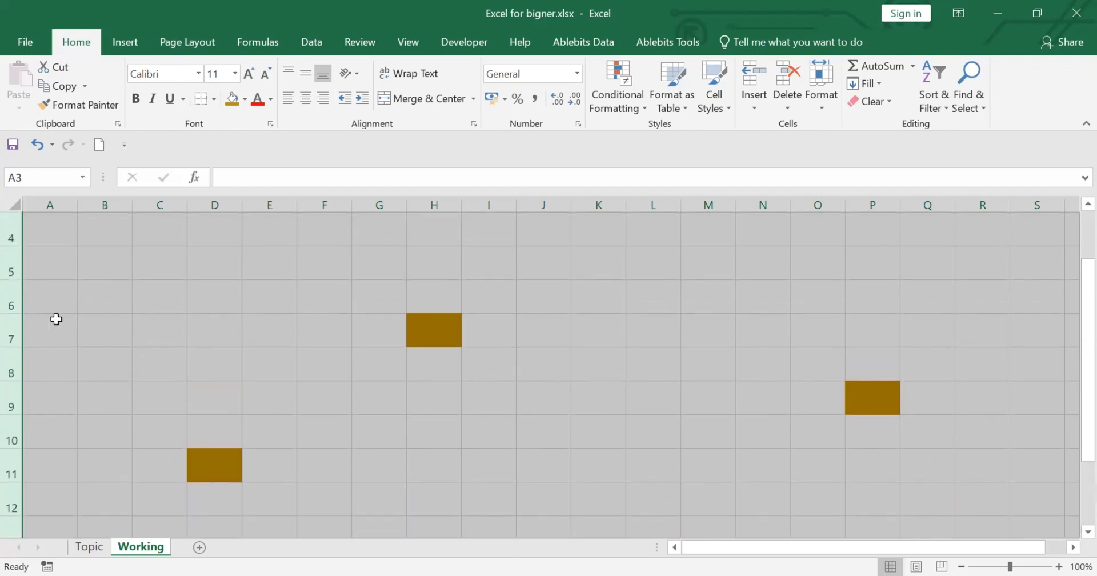
pyautogui.scroll(1, 126, 320)
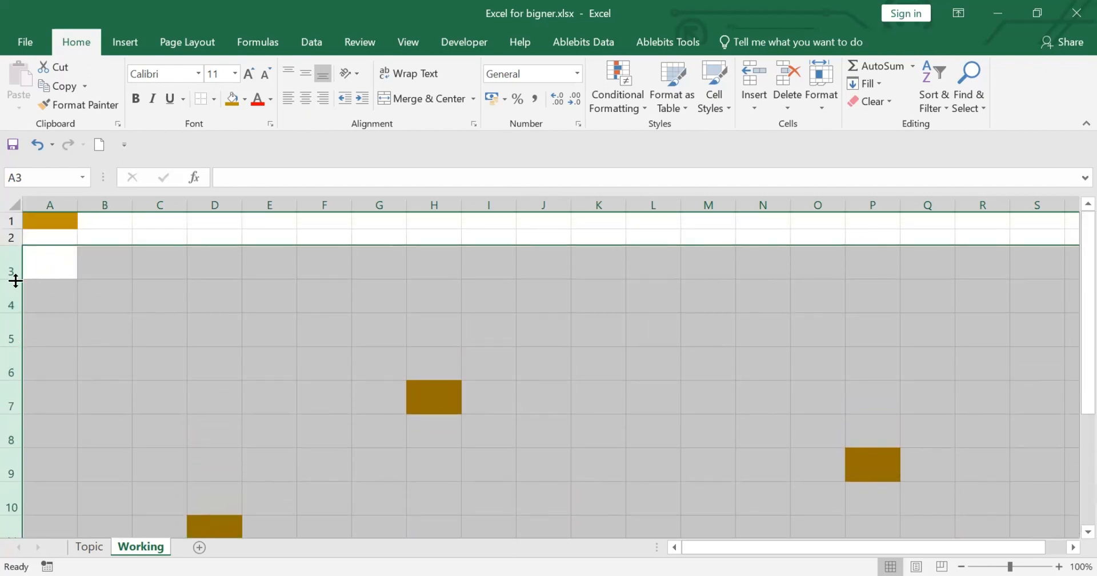
pyautogui.moveTo(15, 280); pyautogui.dragTo(19, 268)
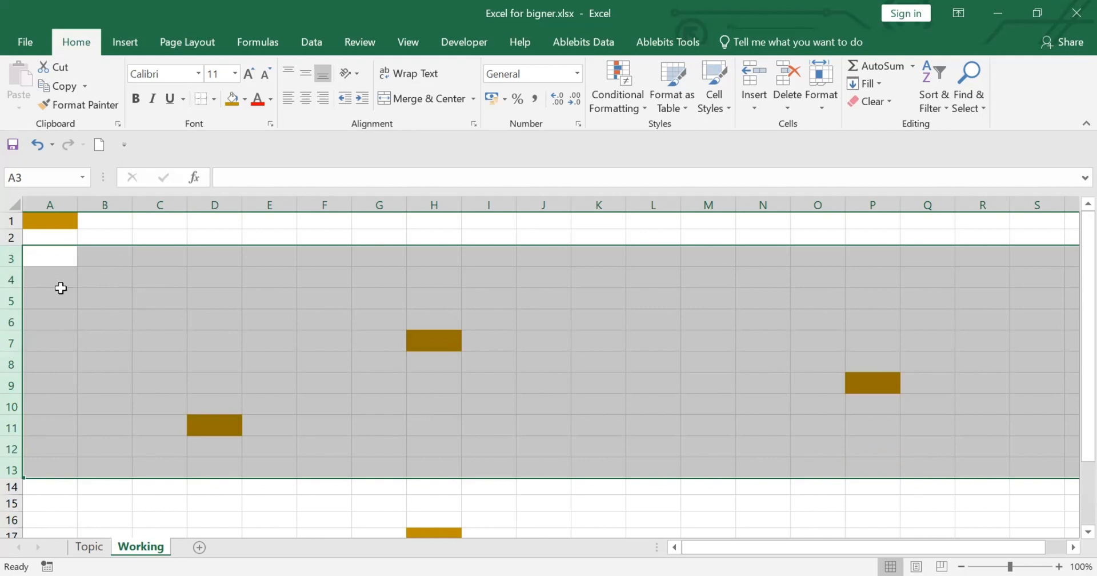
# Set the height of rows 3 through 13 to exactly 25, and clear the row selection.
pyautogui.click(827, 102)
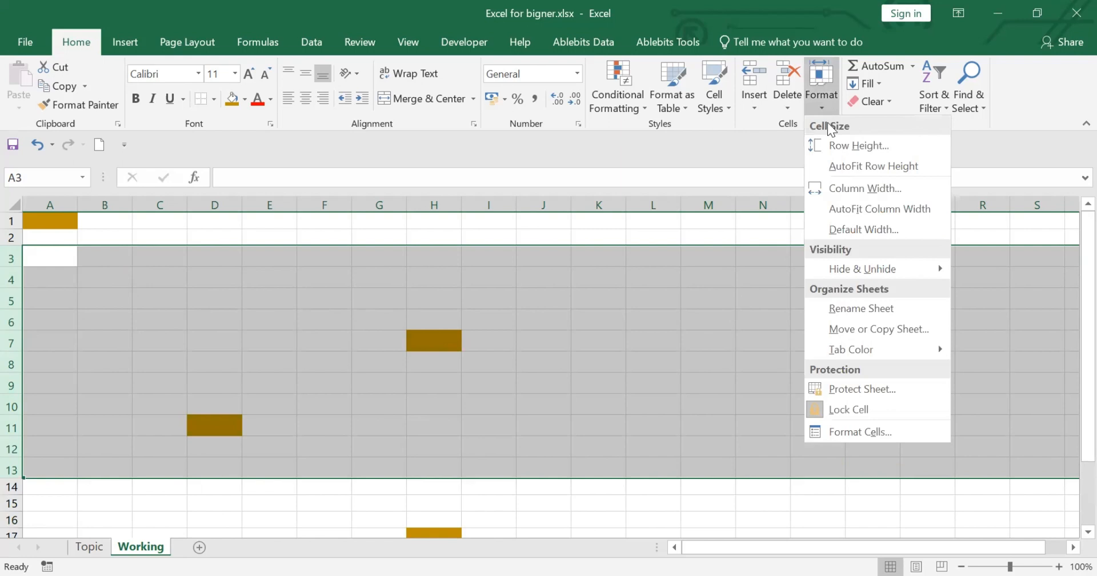
pyautogui.click(868, 146)
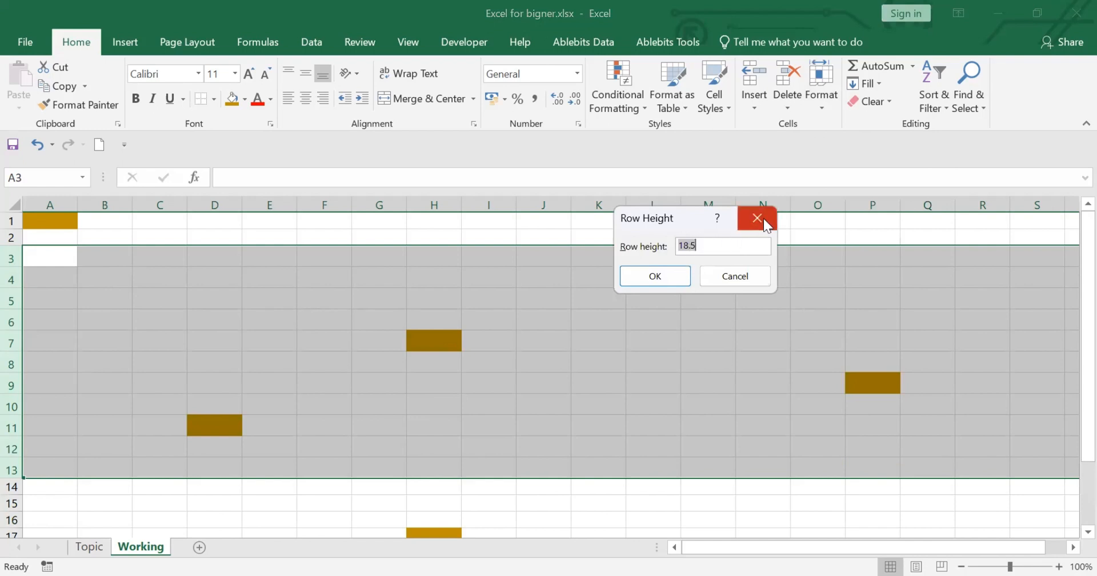
pyautogui.write('25')
pyautogui.click(654, 276)
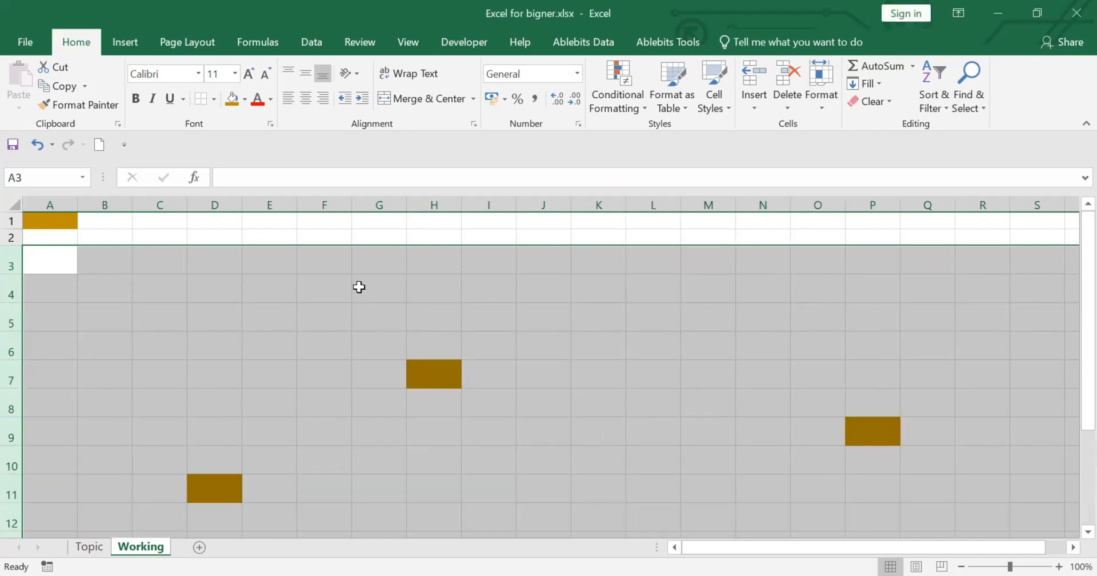
pyautogui.click(537, 317)
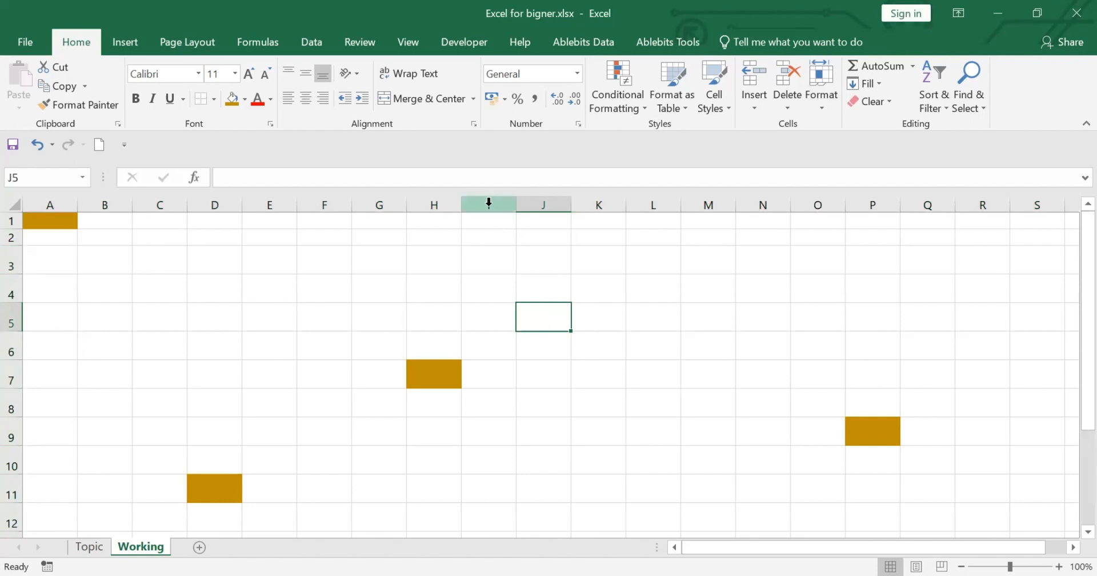
# Select columns I through M and resize their widths together freehand, first much wider, and down to about 4.09.
pyautogui.moveTo(489, 204); pyautogui.dragTo(701, 255)
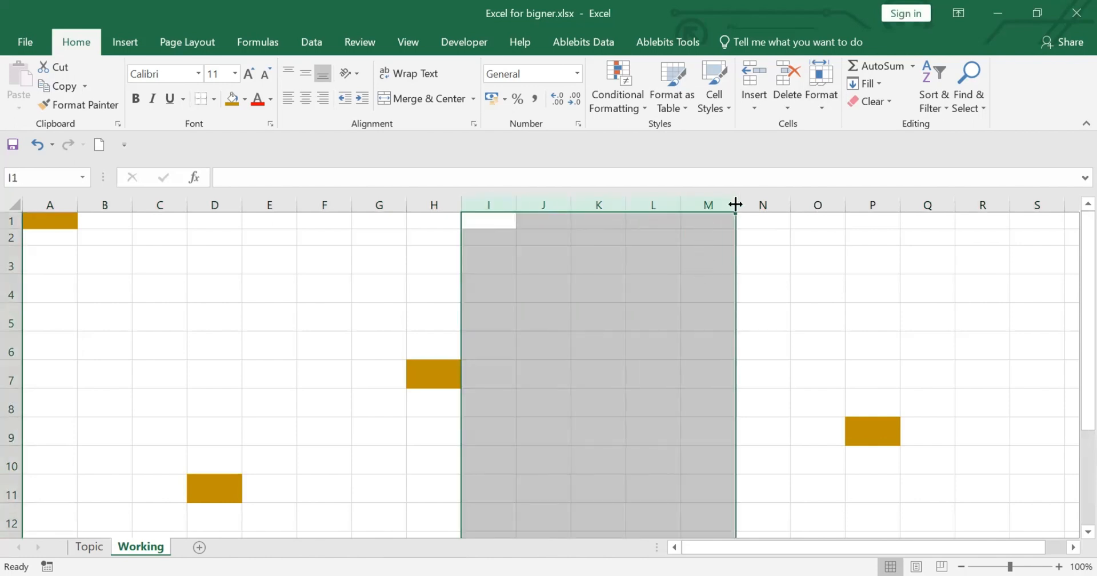
pyautogui.moveTo(736, 204); pyautogui.dragTo(736, 204)
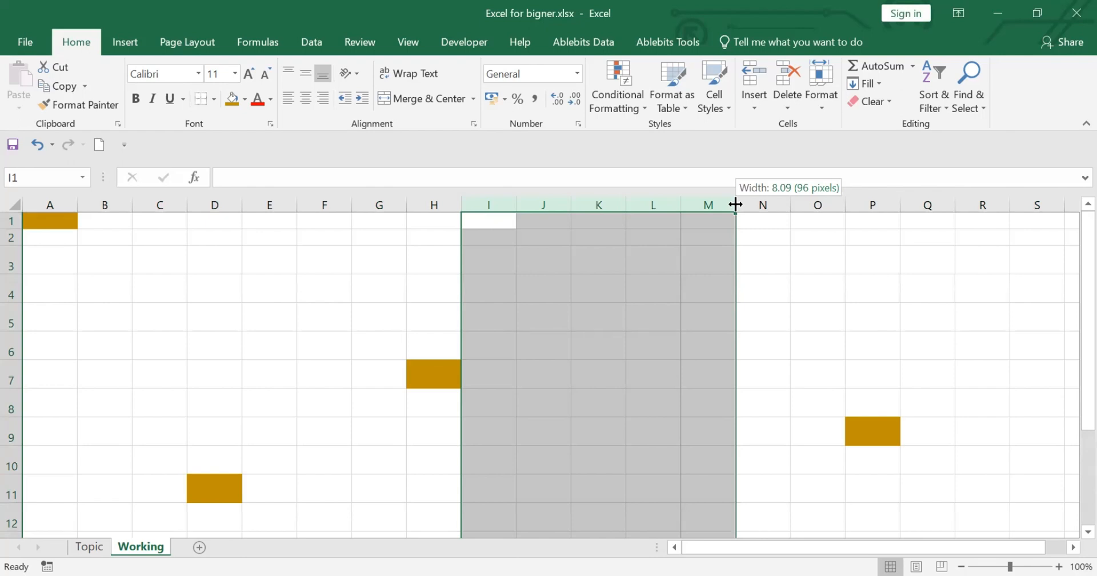
pyautogui.moveTo(736, 204); pyautogui.dragTo(736, 204)
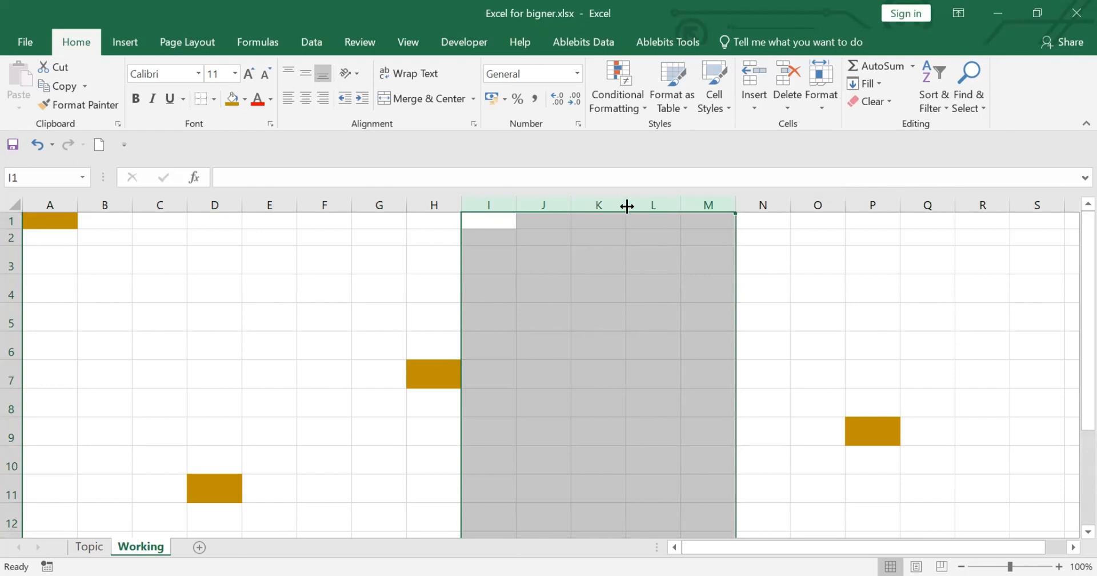
pyautogui.moveTo(625, 204); pyautogui.dragTo(713, 220)
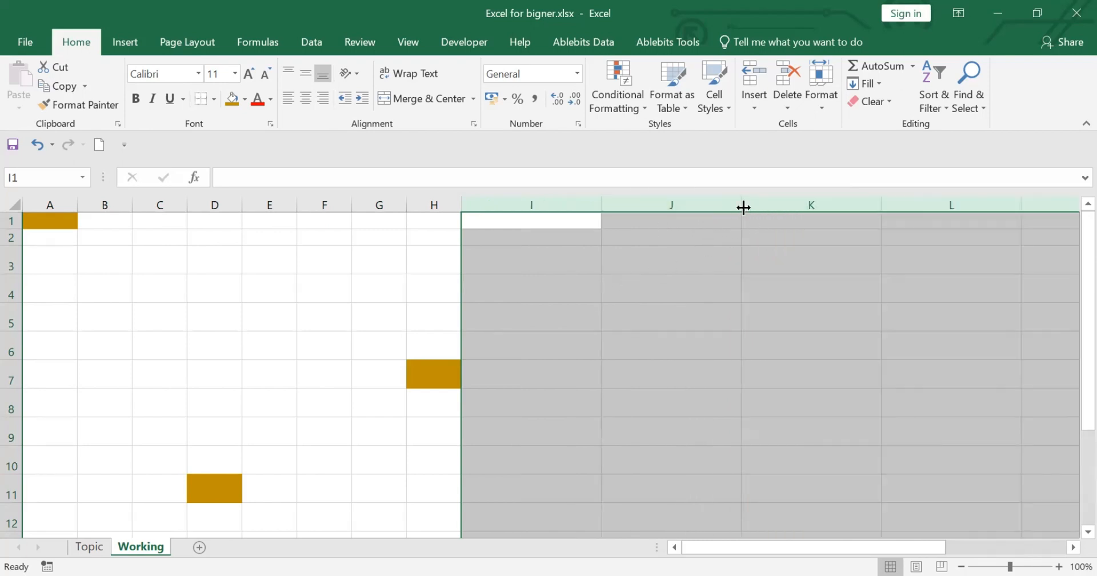
pyautogui.moveTo(741, 205); pyautogui.dragTo(631, 232)
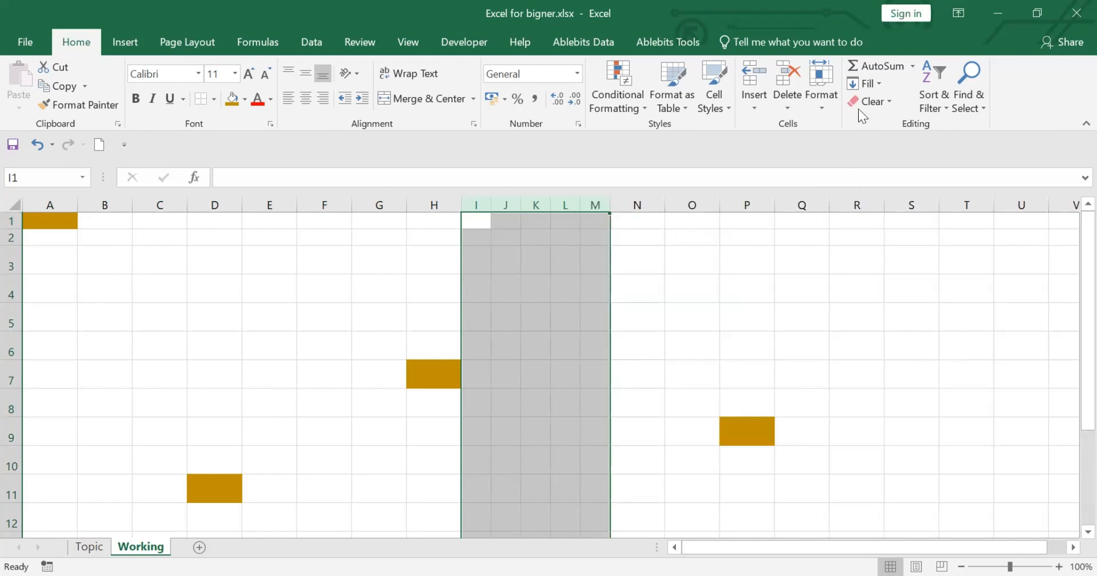
# Set the width of columns I through M to exactly 15, and select the whole column I on its own.
pyautogui.click(822, 103)
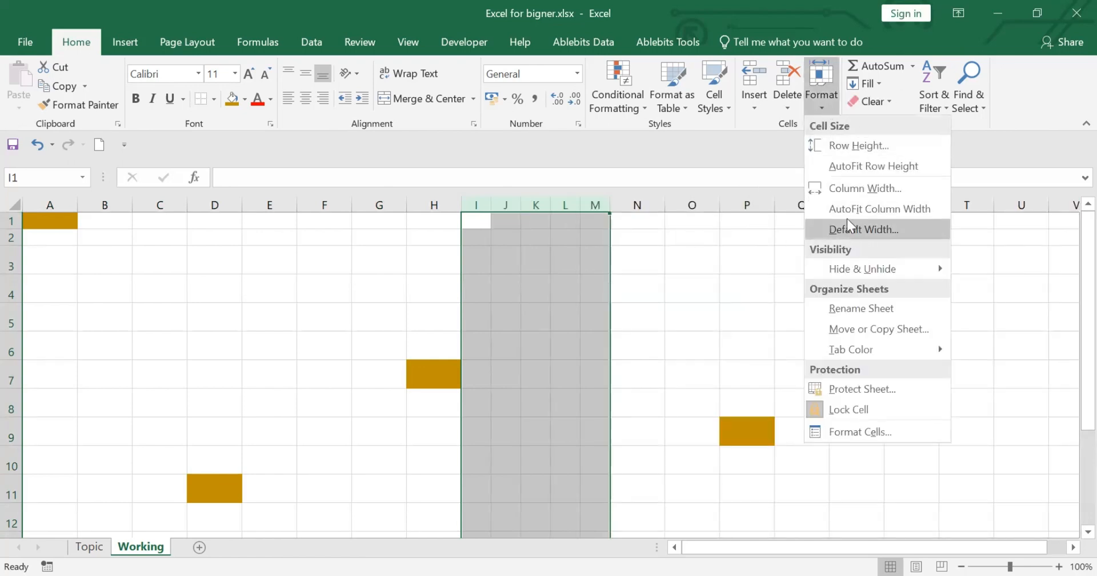
pyautogui.click(869, 184)
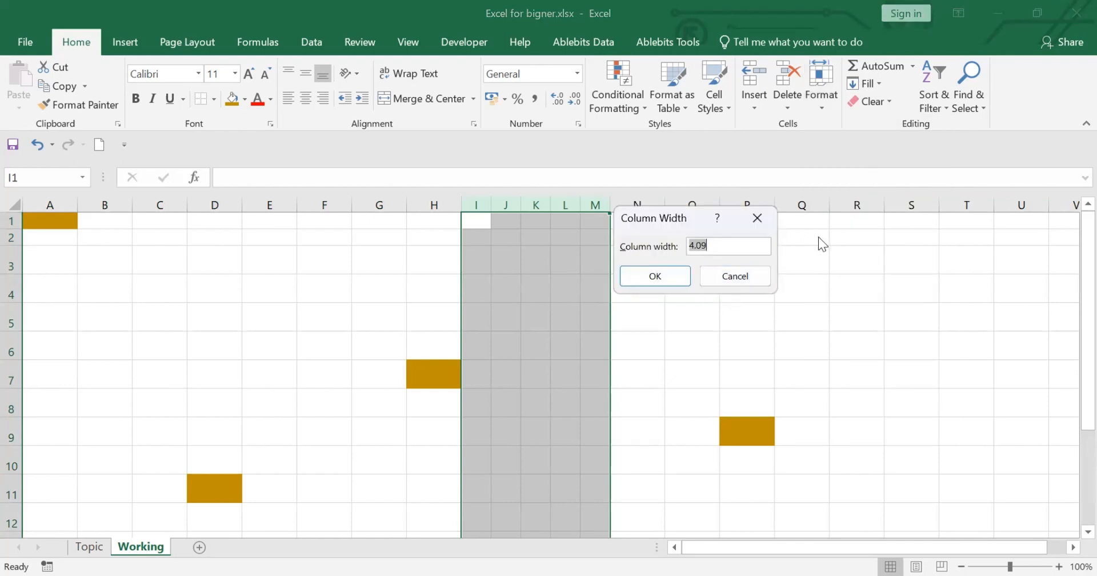
pyautogui.write('15')
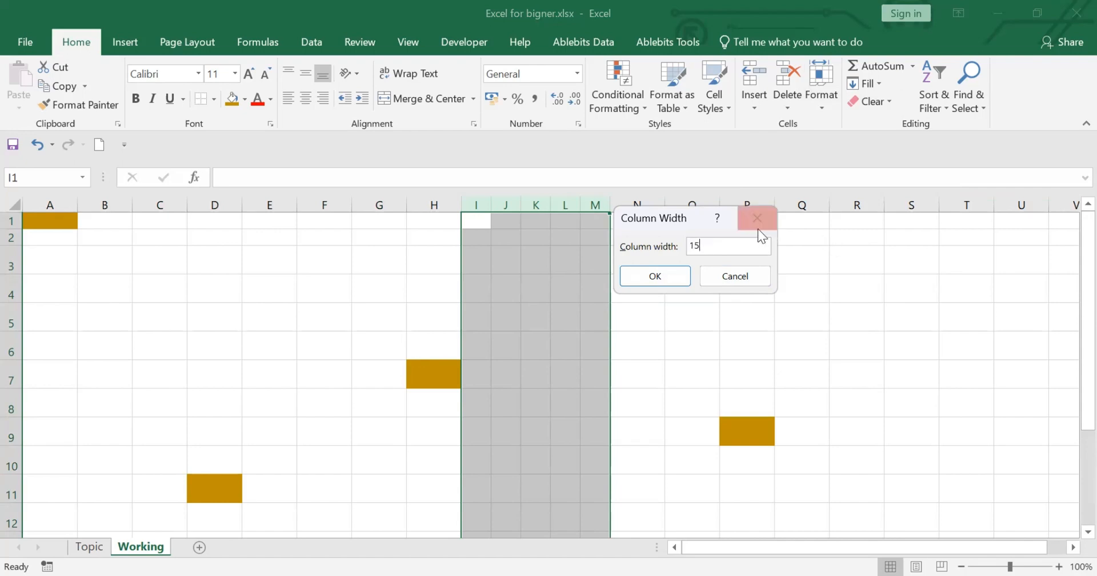
pyautogui.click(661, 275)
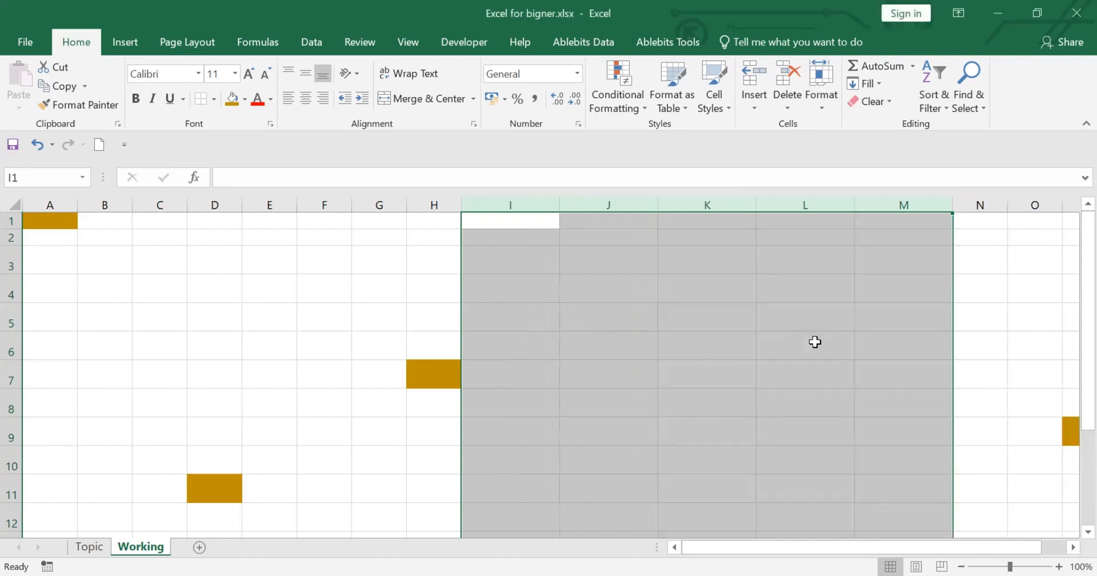
pyautogui.click(382, 278)
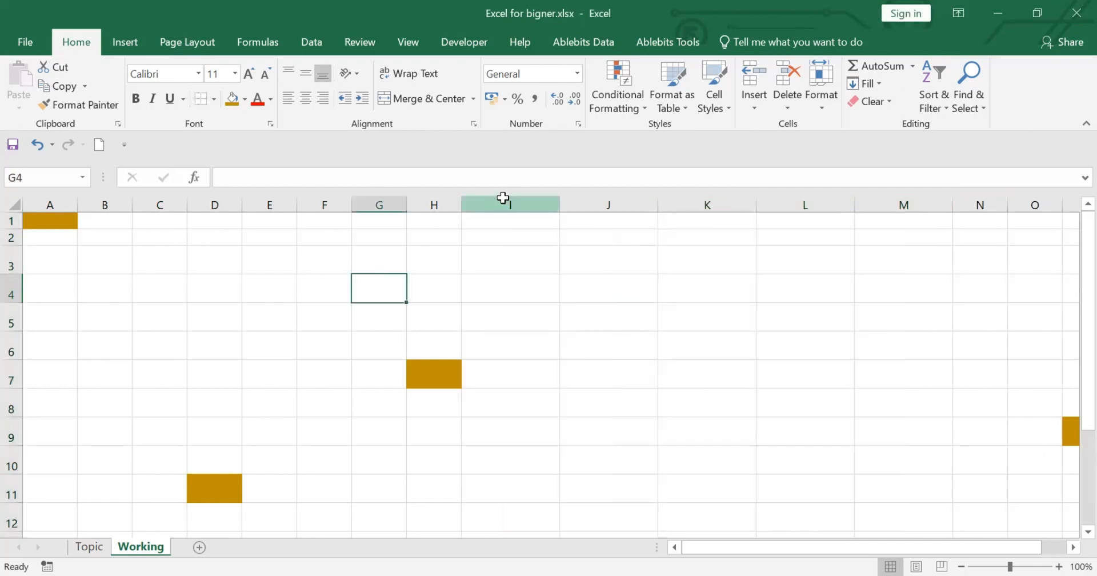
pyautogui.click(503, 197)
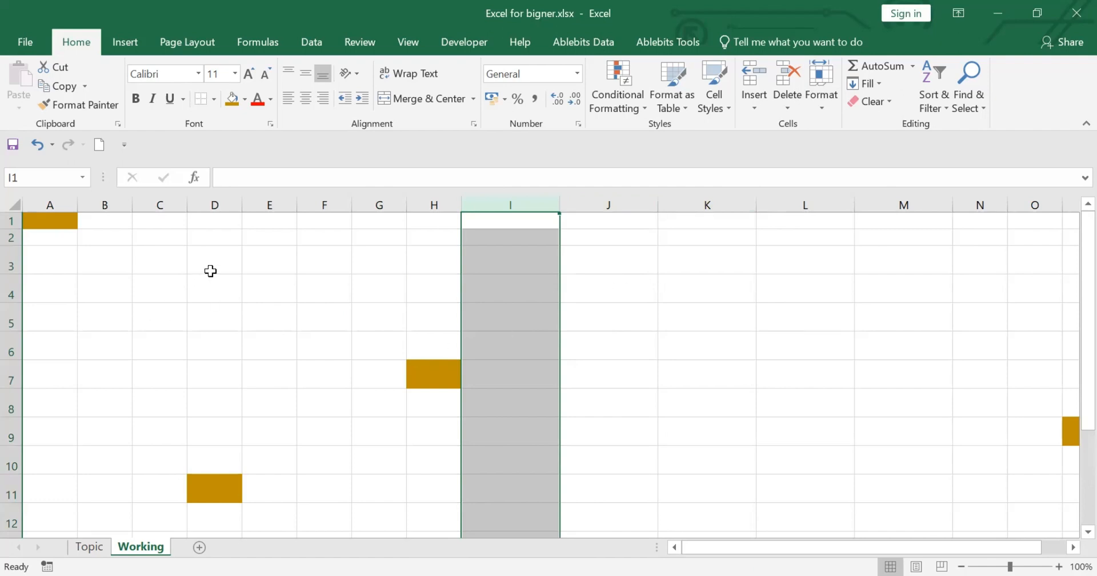
# Enter the sample text sss in C2, hhh in J6, dd in H11 and jjj in L5.
pyautogui.click(175, 238)
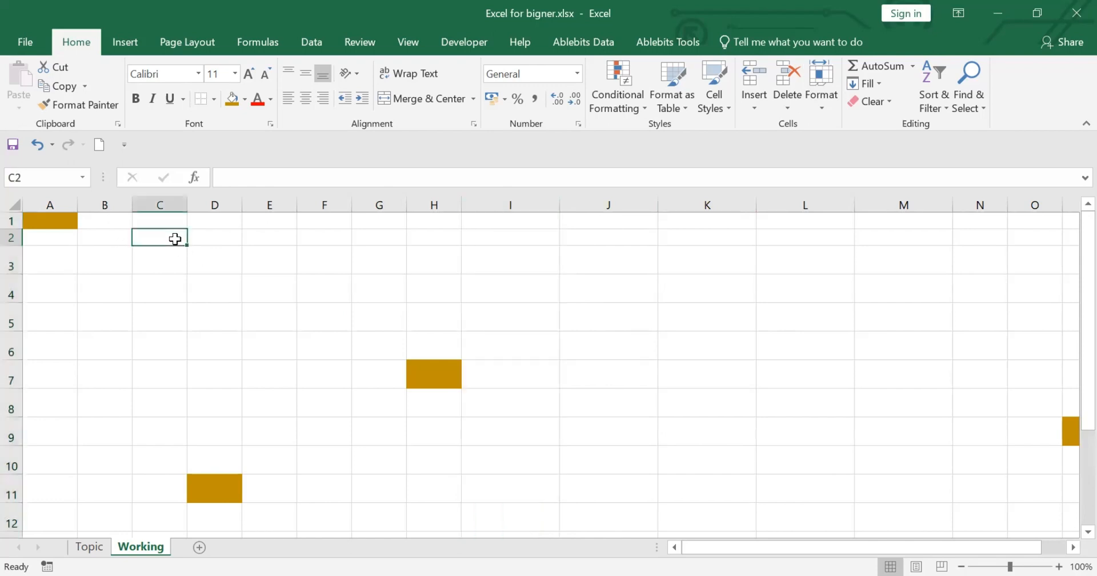
pyautogui.write('sss')
pyautogui.click(625, 350)
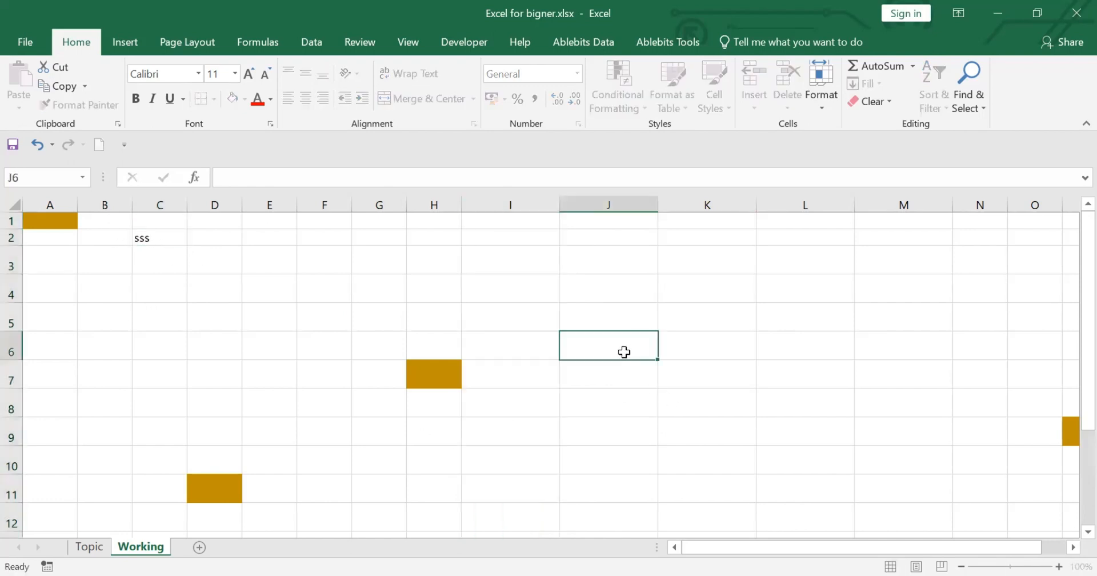
pyautogui.write('hhh')
pyautogui.click(429, 483)
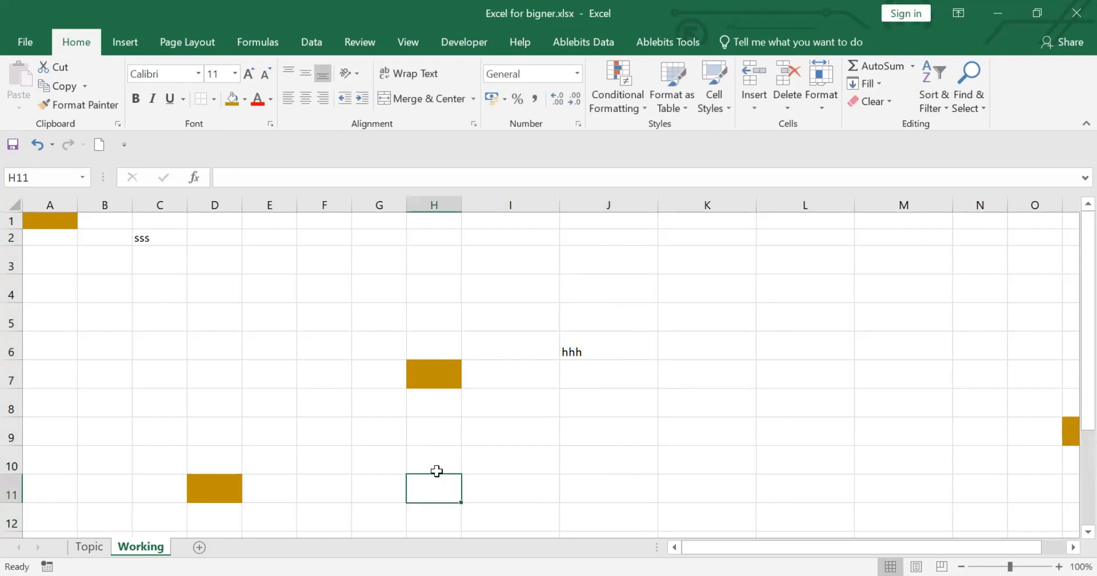
pyautogui.write('dd')
pyautogui.click(806, 318)
pyautogui.write('jjj')
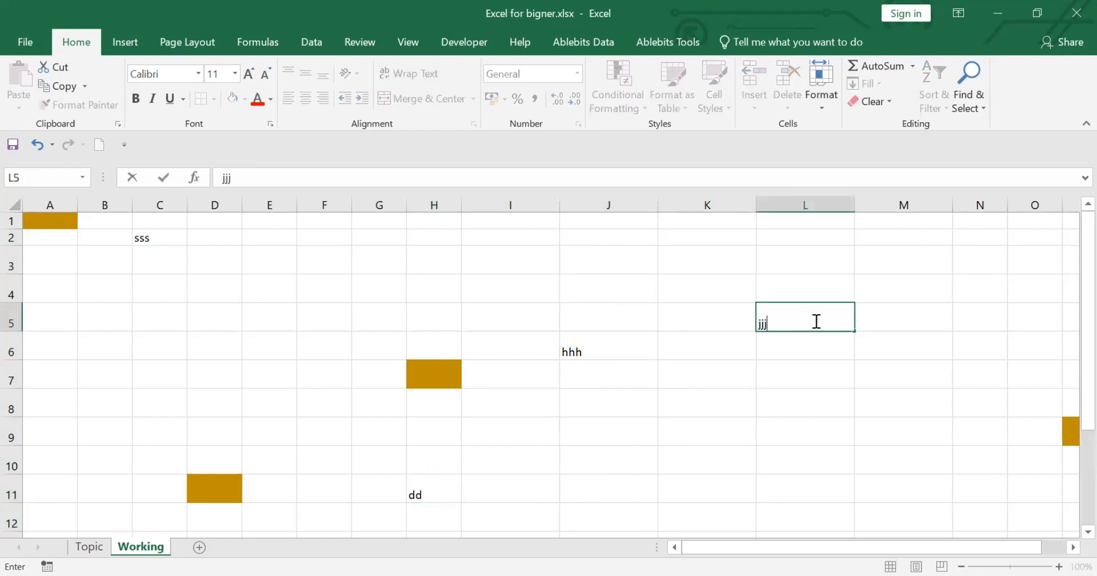
pyautogui.click(704, 370)
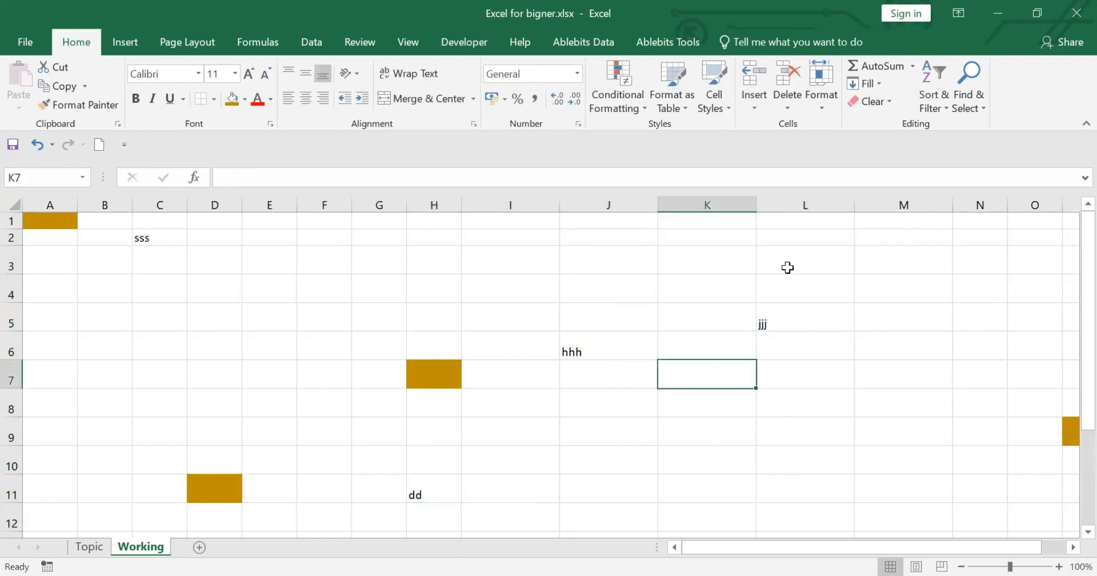
# Try deleting the contents of the entire sheet with C4 as the active cell, and undo the deletion.
pyautogui.click(164, 237)
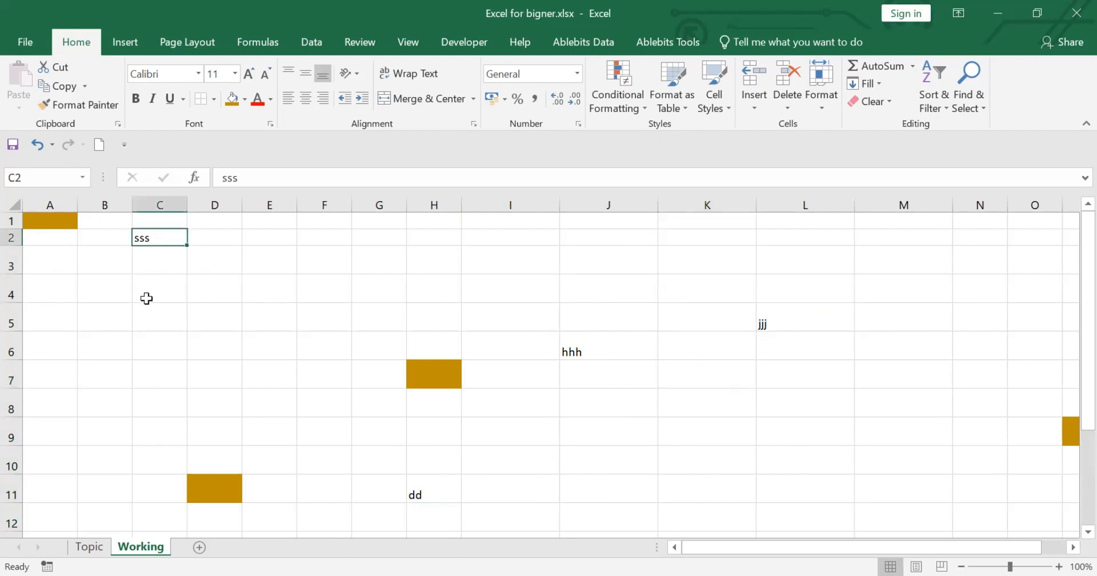
pyautogui.click(165, 282)
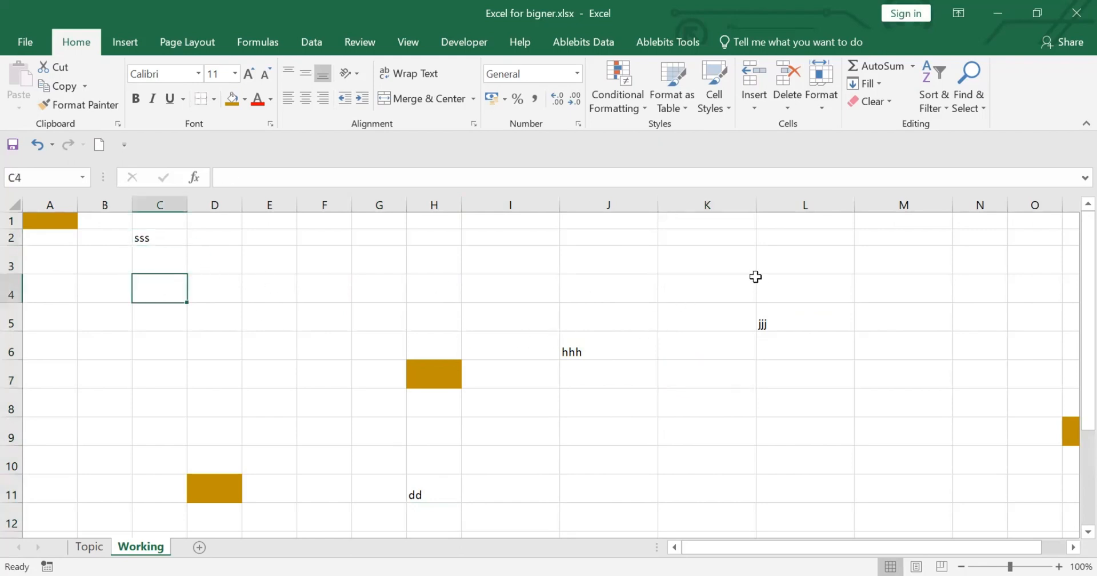
pyautogui.hotkey('ctrl', 'a')
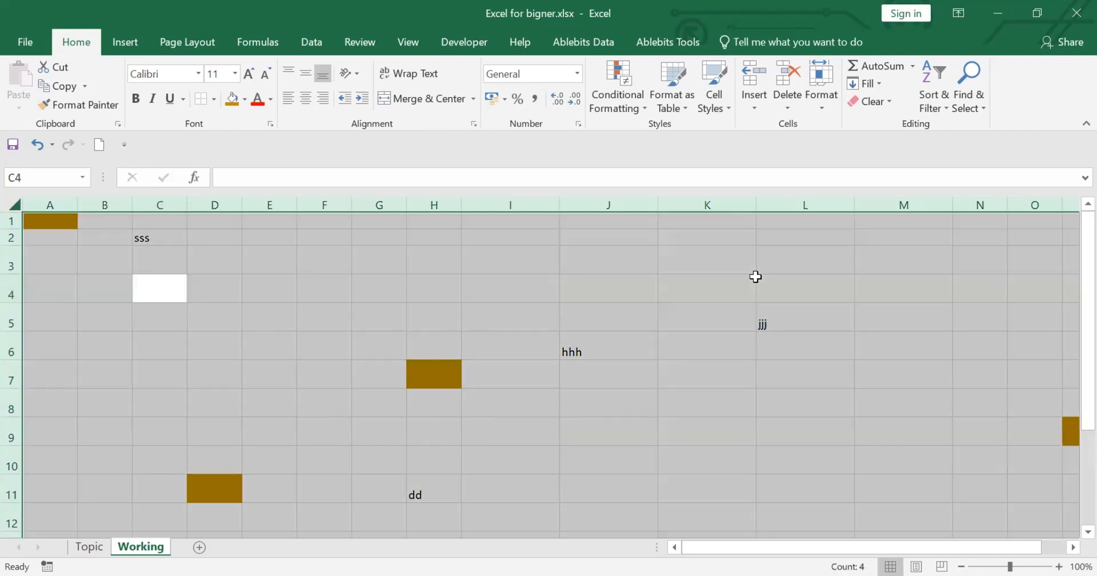
pyautogui.press('Delete')
pyautogui.click(678, 363)
pyautogui.hotkey('ctrl', 'z')
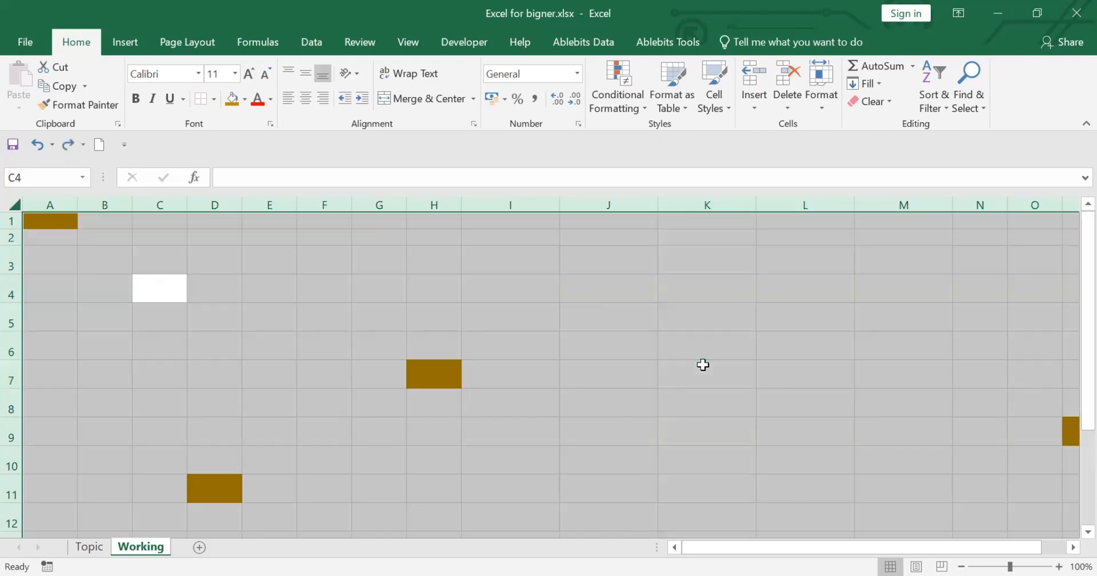
pyautogui.click(694, 354)
pyautogui.hotkey('ctrl', 'z')
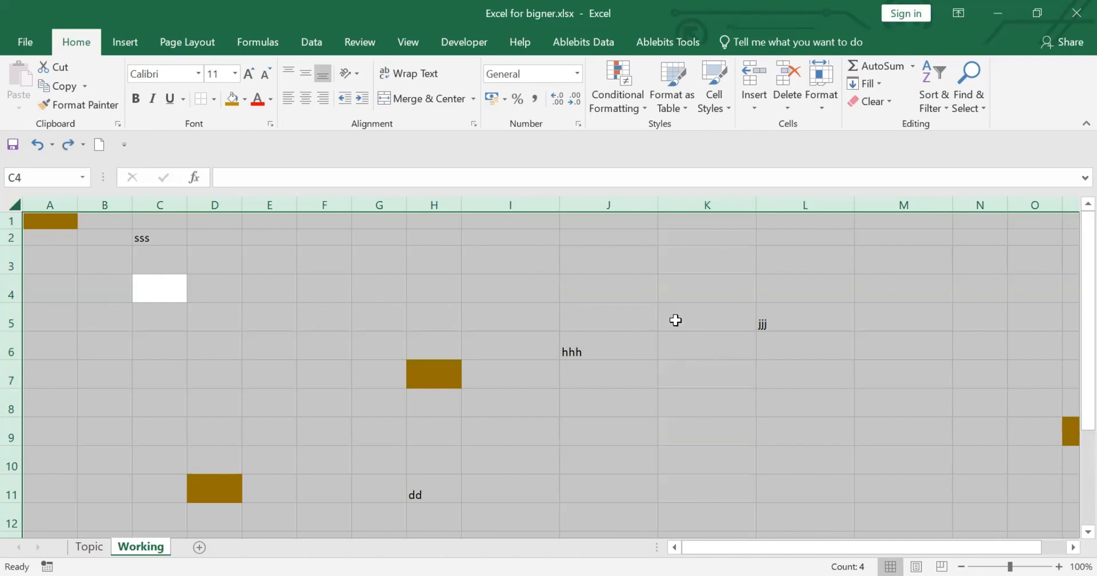
# Select the entire sheet from its corner and delete all the sample text, keeping the cell fills.
pyautogui.click(719, 366)
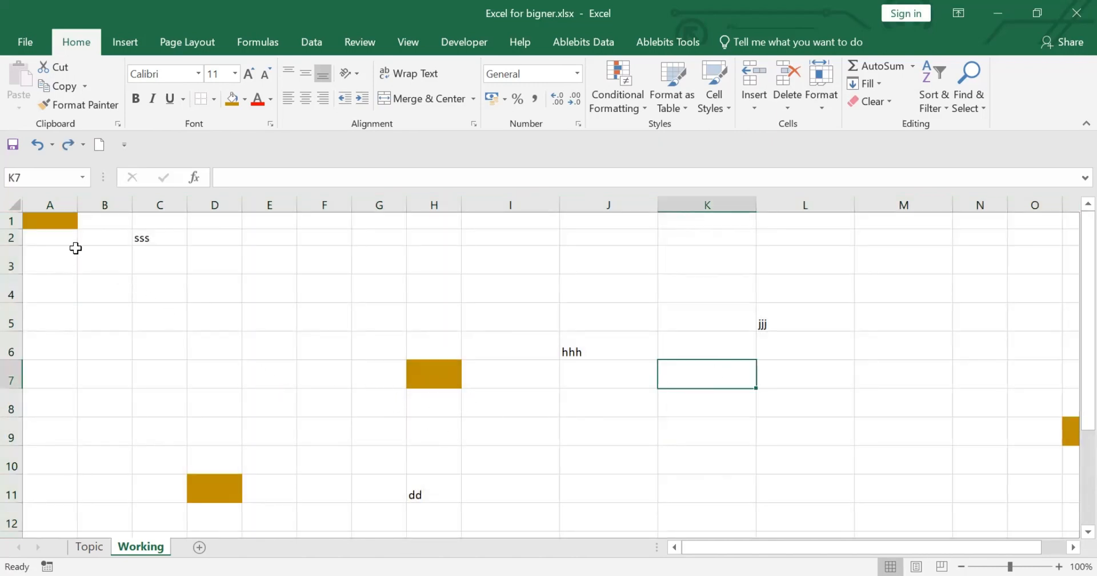
pyautogui.click(14, 203)
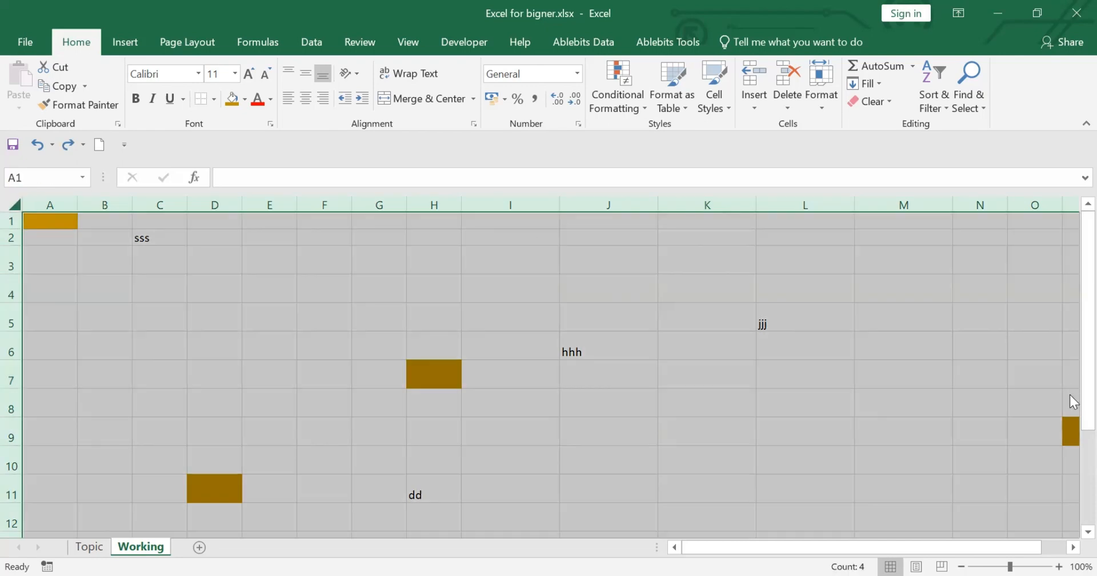
pyautogui.press('Delete')
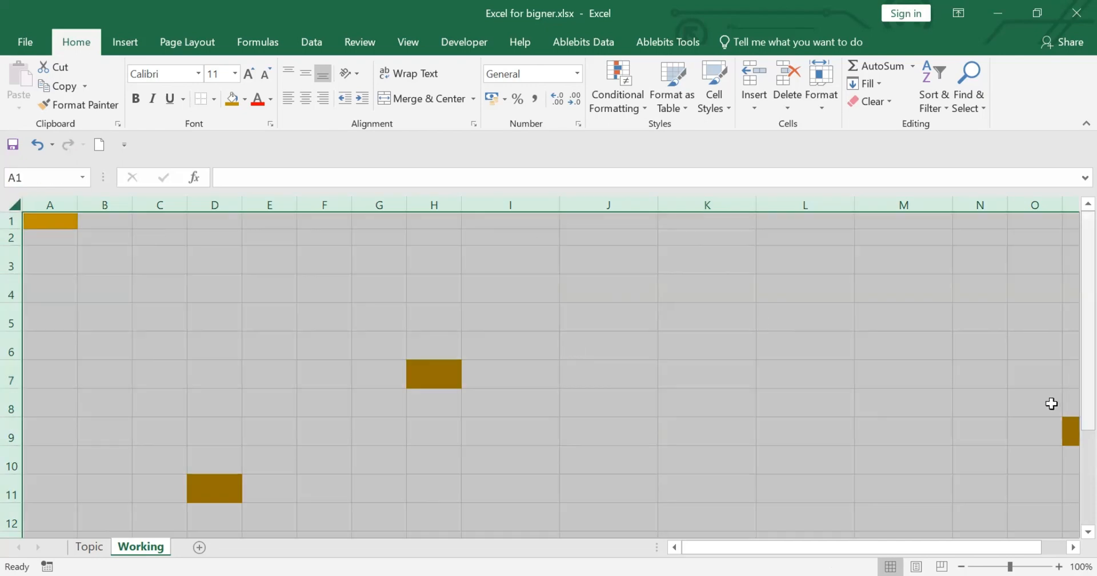
# Delete the entire row 1 from the Working sheet, then select cell C4.
pyautogui.moveTo(677, 413); pyautogui.dragTo(657, 400)
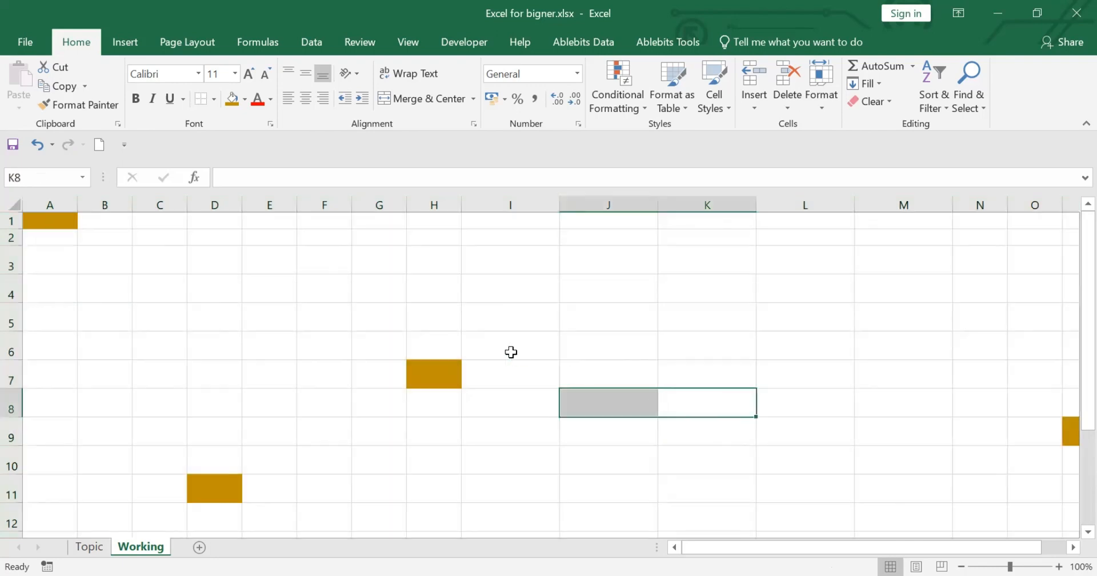
pyautogui.click(11, 218)
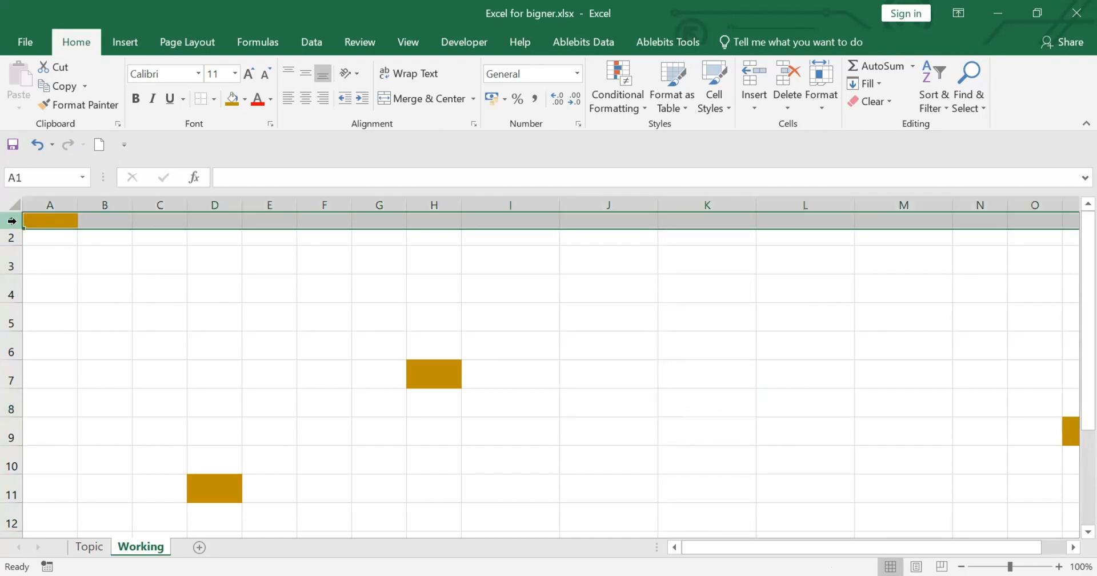
pyautogui.rightClick(14, 226)
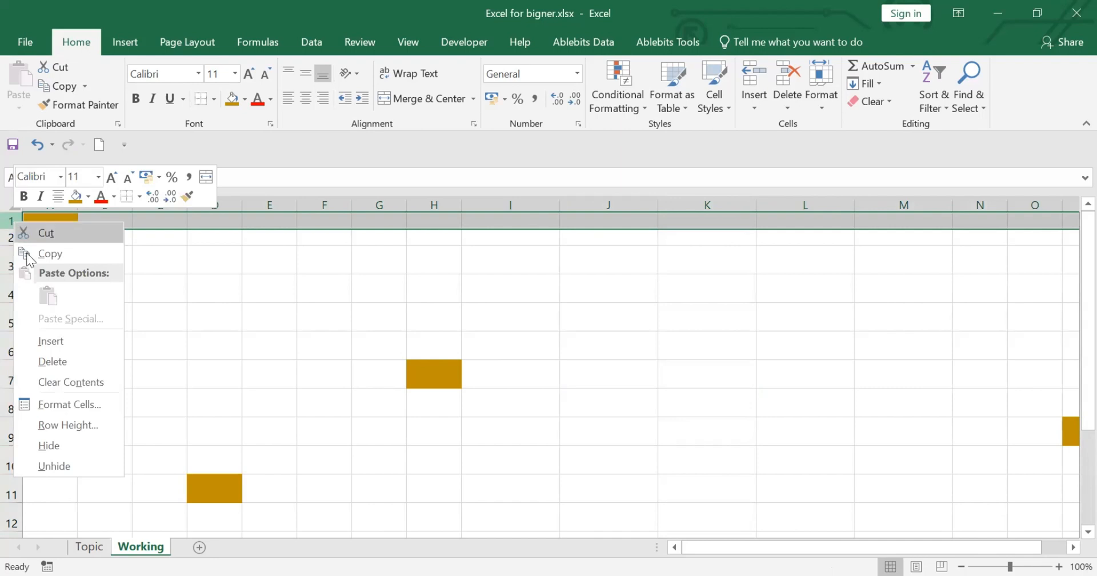
pyautogui.click(56, 361)
pyautogui.click(162, 301)
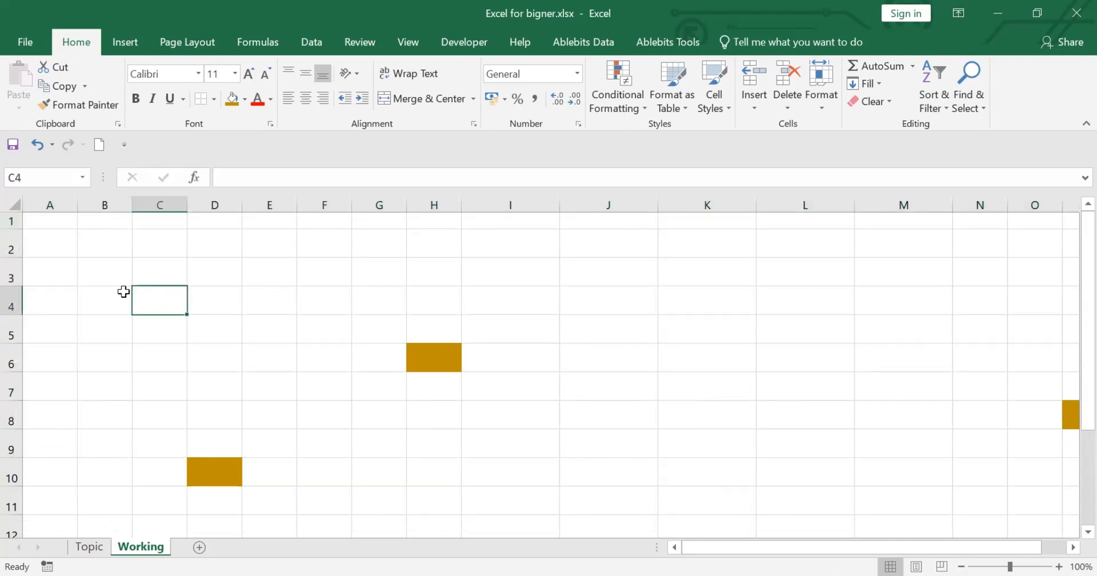
# Select rows 2 through 4 together and delete them from the sheet.
pyautogui.moveTo(10, 243); pyautogui.dragTo(10, 282)
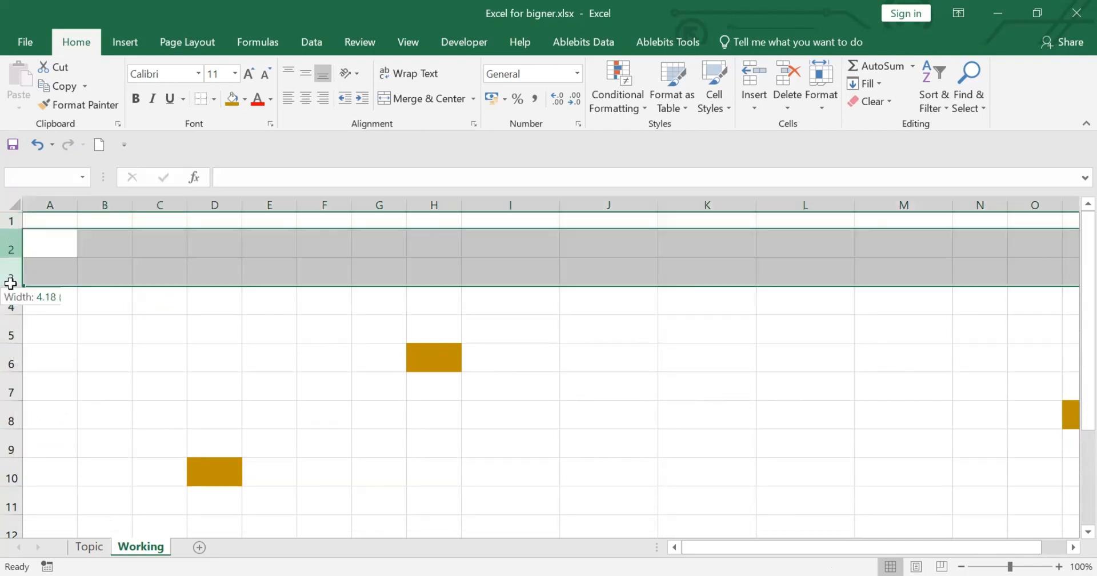
pyautogui.moveTo(32, 432); pyautogui.dragTo(79, 300)
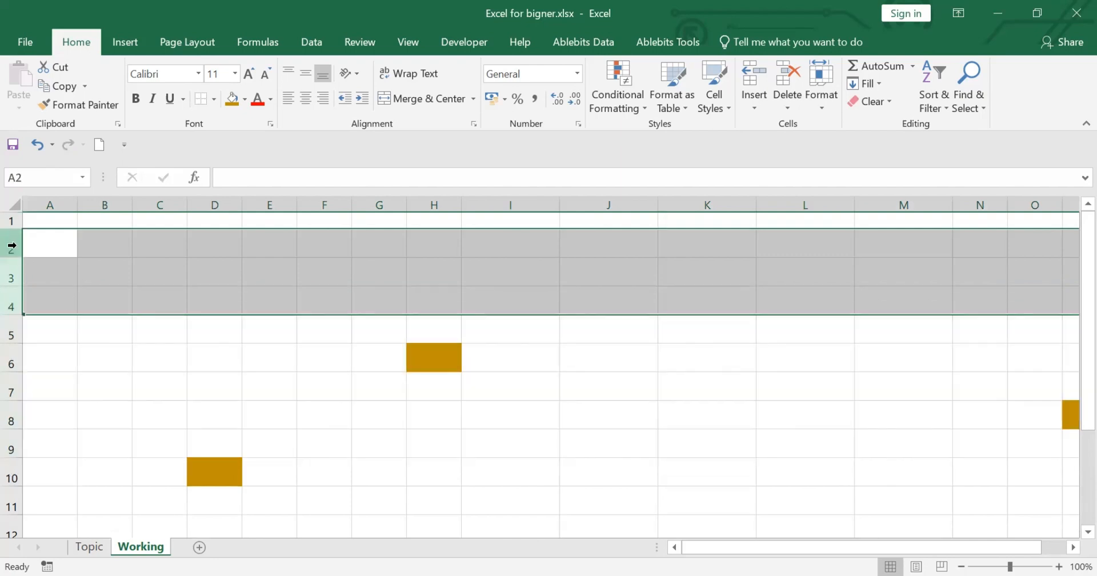
pyautogui.rightClick(11, 246)
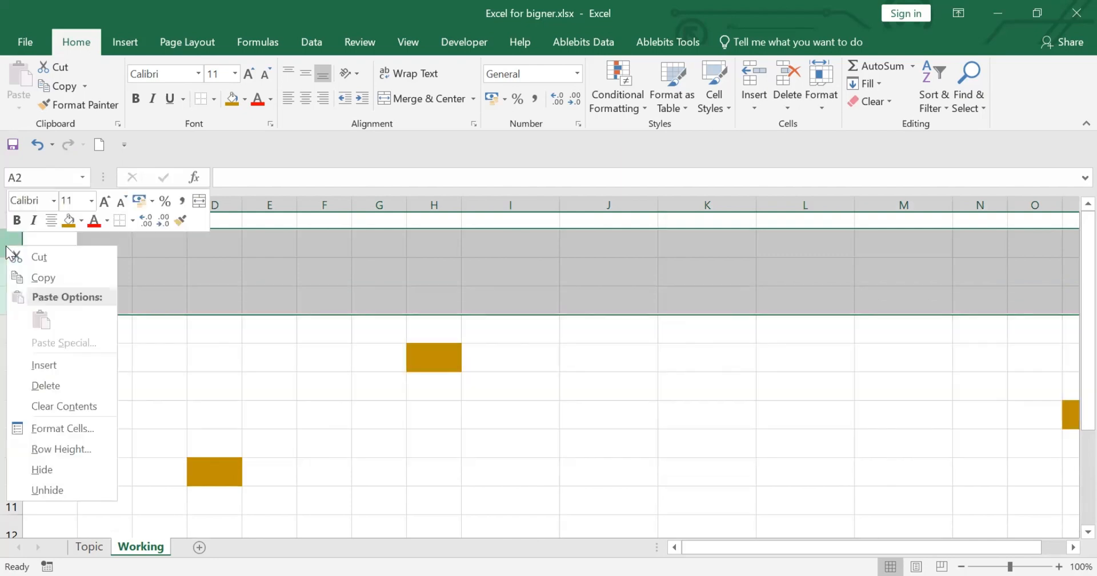
pyautogui.click(53, 384)
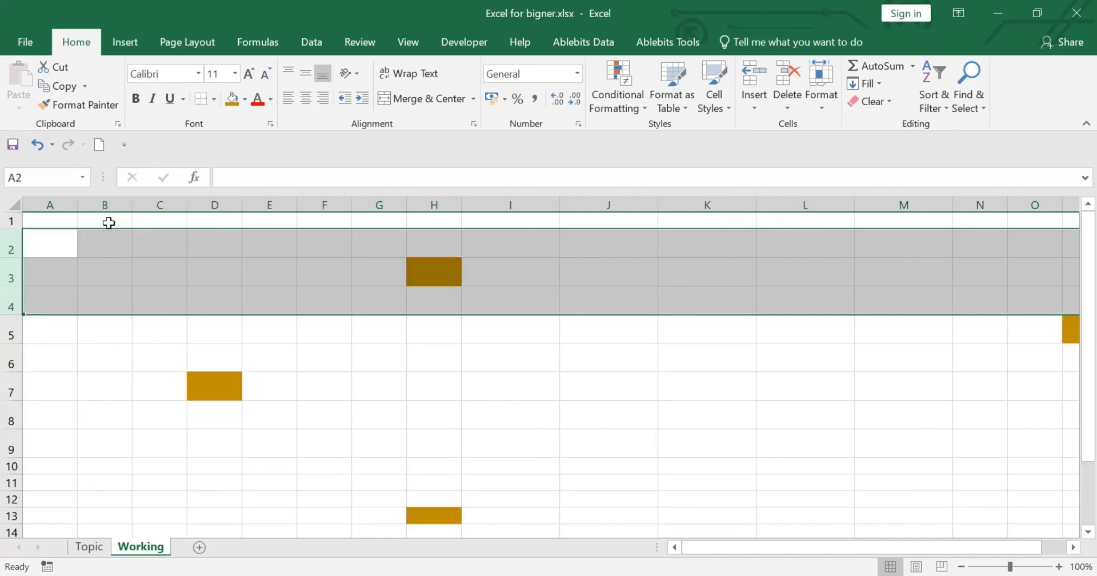
# Select columns B through Q together and delete them from the sheet.
pyautogui.moveTo(110, 205); pyautogui.dragTo(1014, 303)
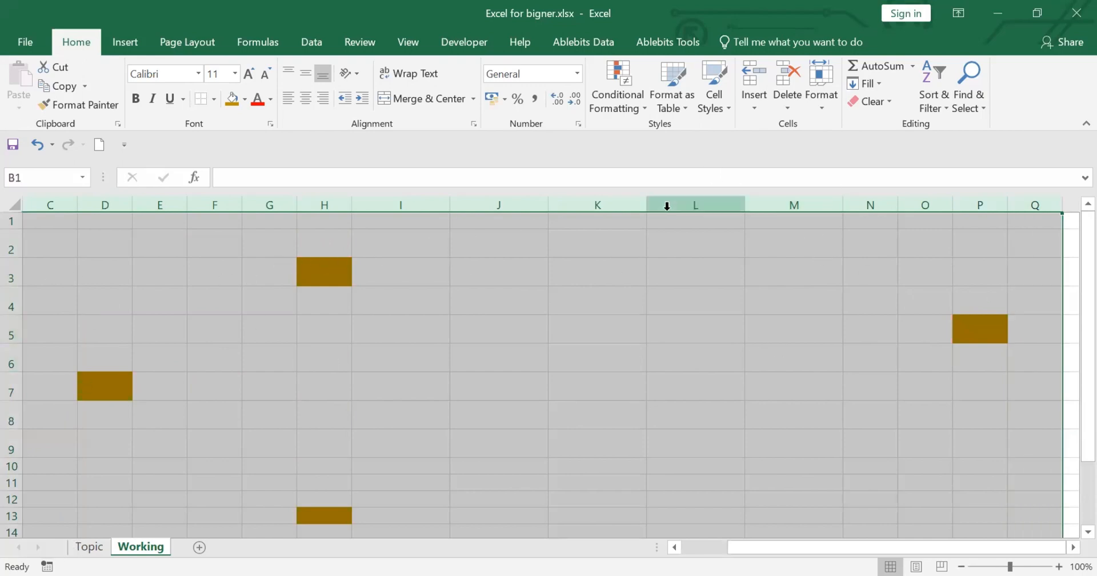
pyautogui.rightClick(683, 198)
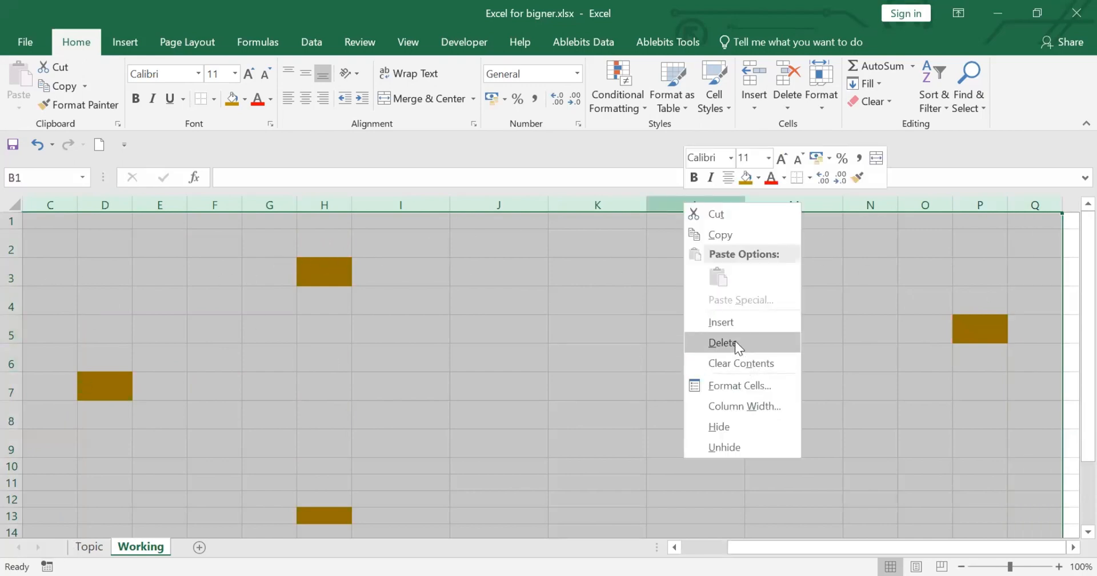
pyautogui.click(735, 340)
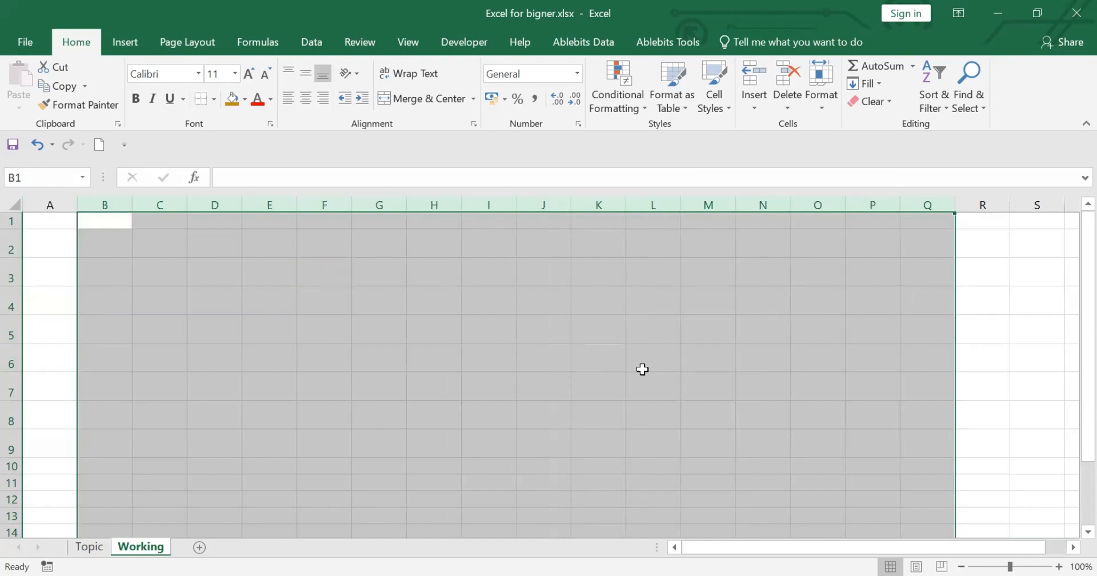